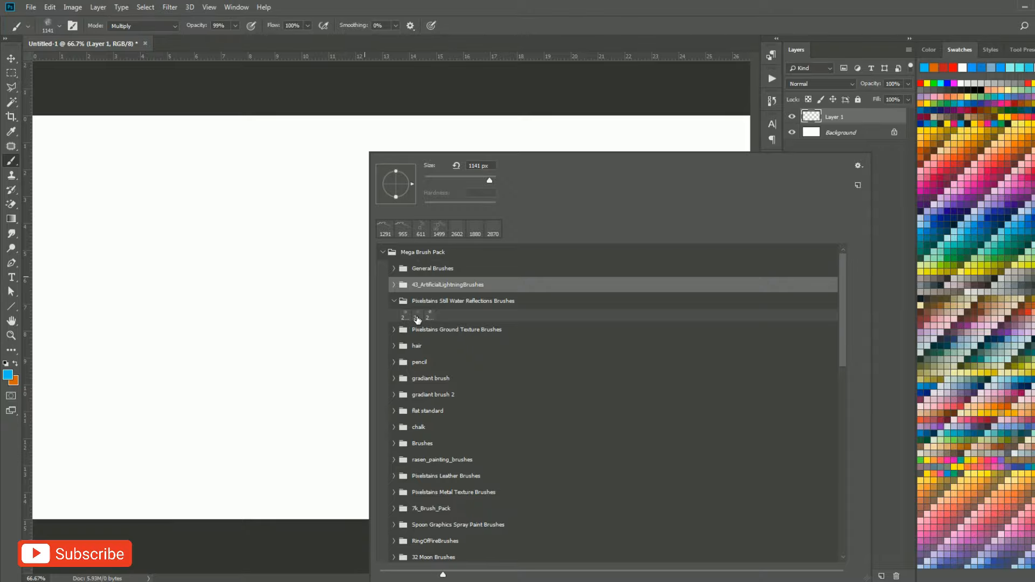
Choose the third Pixelstains Still Water Reflections brush and set its size to about 1174 px.
{"action": "left_click", "coordinate": [430, 314]}
{"action": "left_click", "coordinate": [301, 252]}
{"action": "left_click_drag", "start_coordinate": [301, 251], "coordinate": [57, 286]}
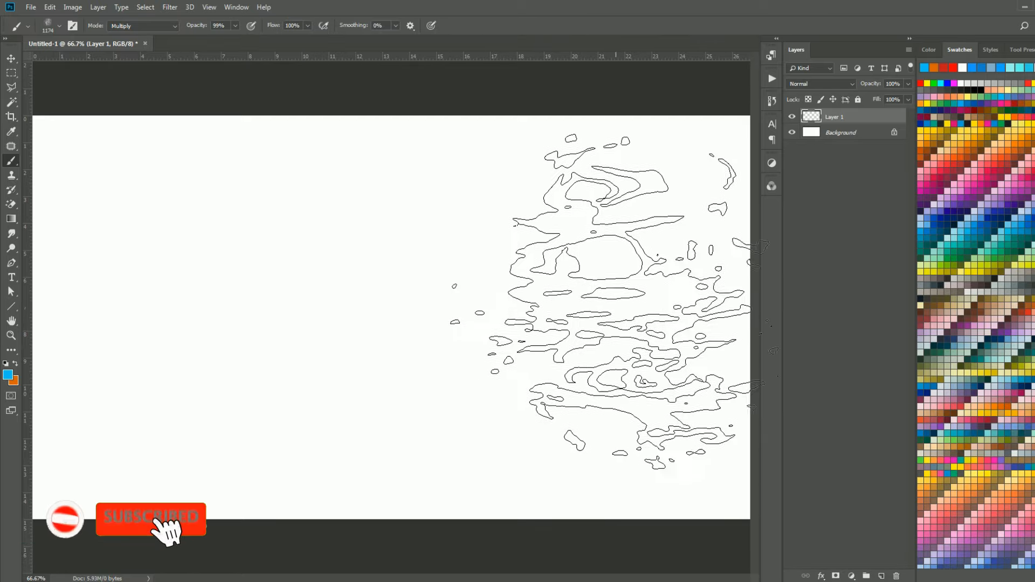
Add a Solid Color fill layer directly above the Background in dark navy #01122a.
{"action": "left_click", "coordinate": [855, 136]}
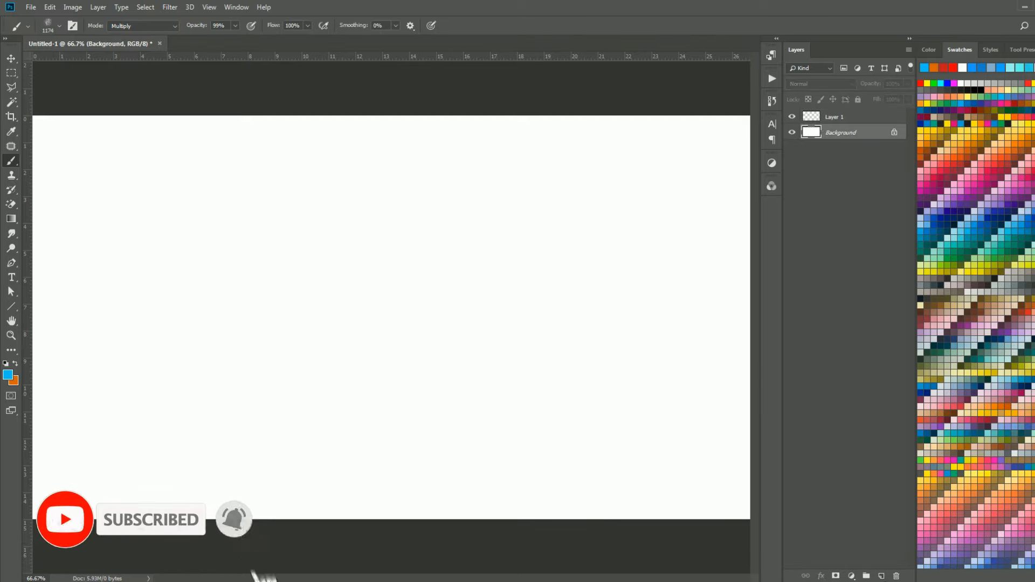
{"action": "left_click", "coordinate": [853, 576]}
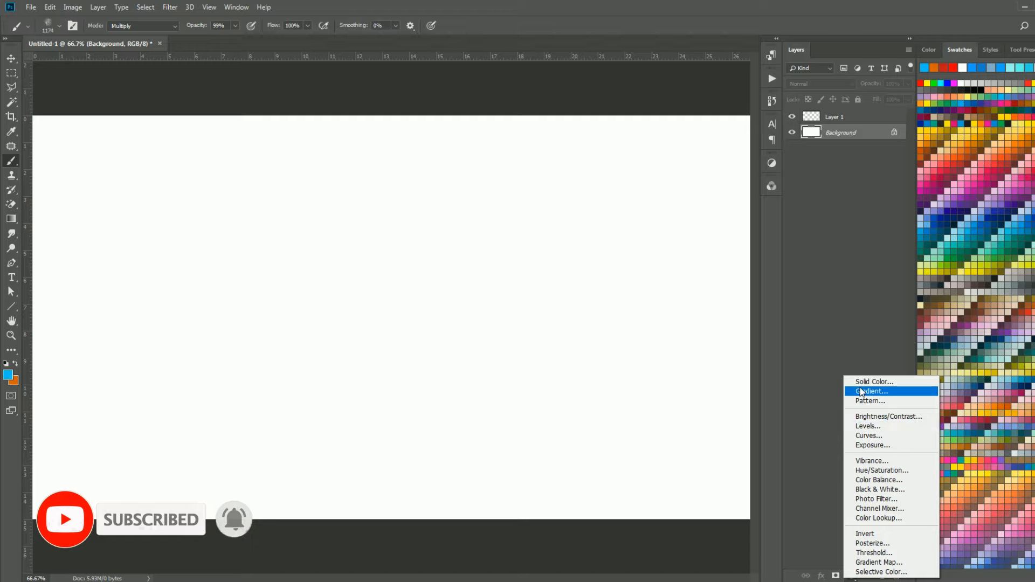
{"action": "left_click", "coordinate": [865, 383]}
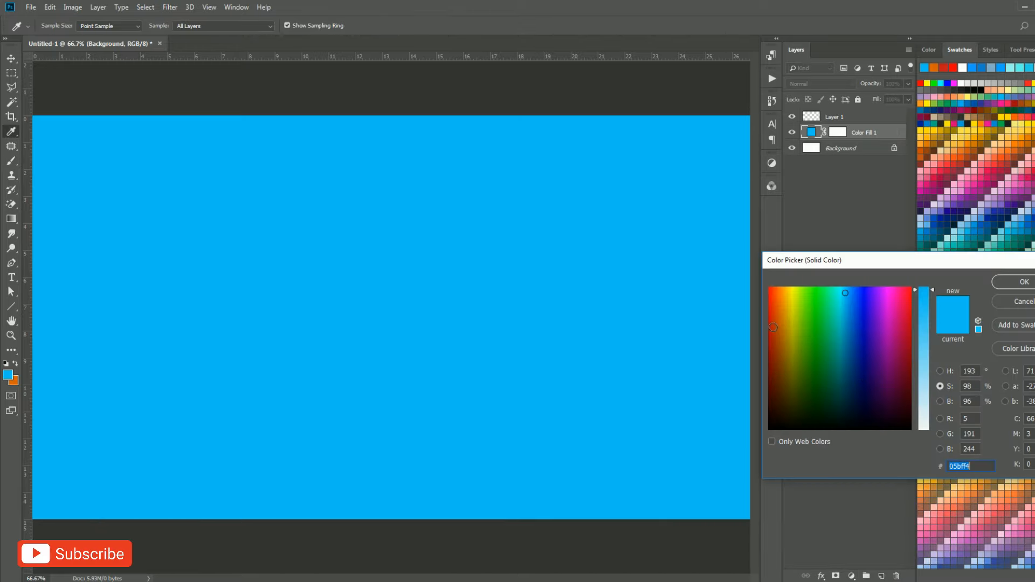
{"action": "mouse_move", "coordinate": [774, 328]}
{"action": "left_mouse_down"}
{"action": "mouse_move", "coordinate": [768, 355]}
{"action": "mouse_move", "coordinate": [866, 395]}
{"action": "left_mouse_up"}
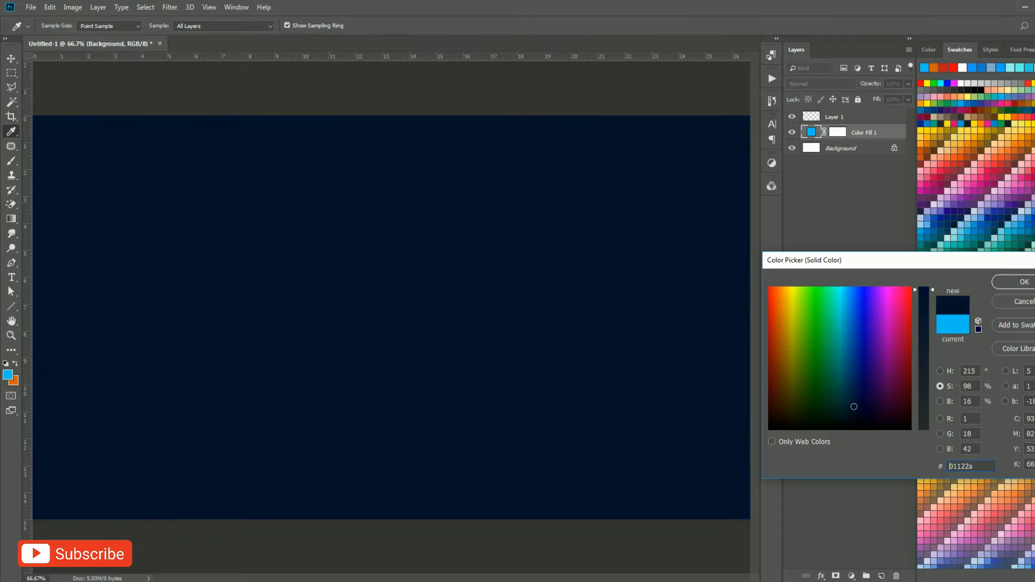
{"action": "left_click", "coordinate": [1004, 282]}
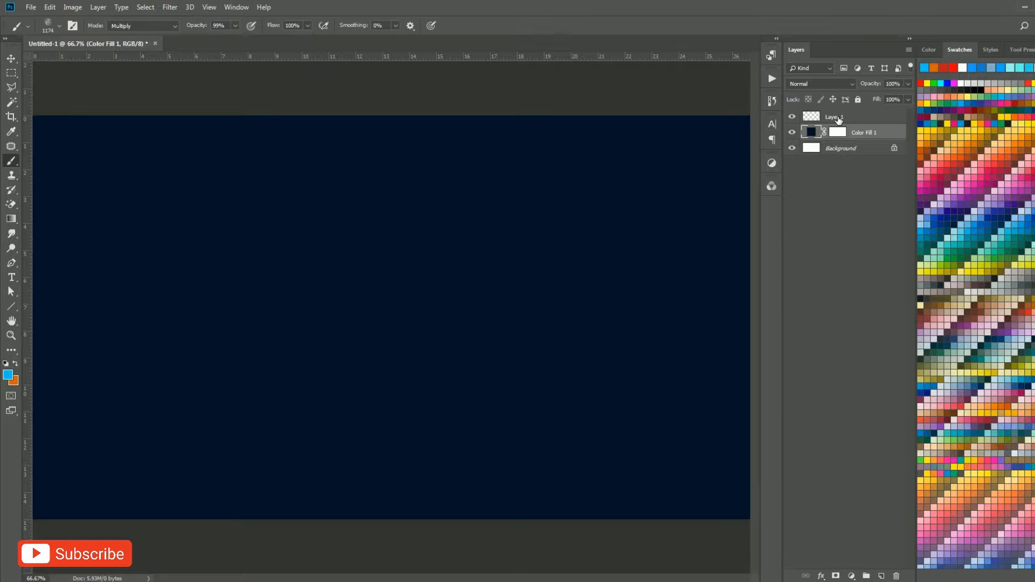
Enlarge the brush to about 1240 px and stamp light blue water reflections across the whole canvas on Layer 1.
{"action": "left_click", "coordinate": [838, 120]}
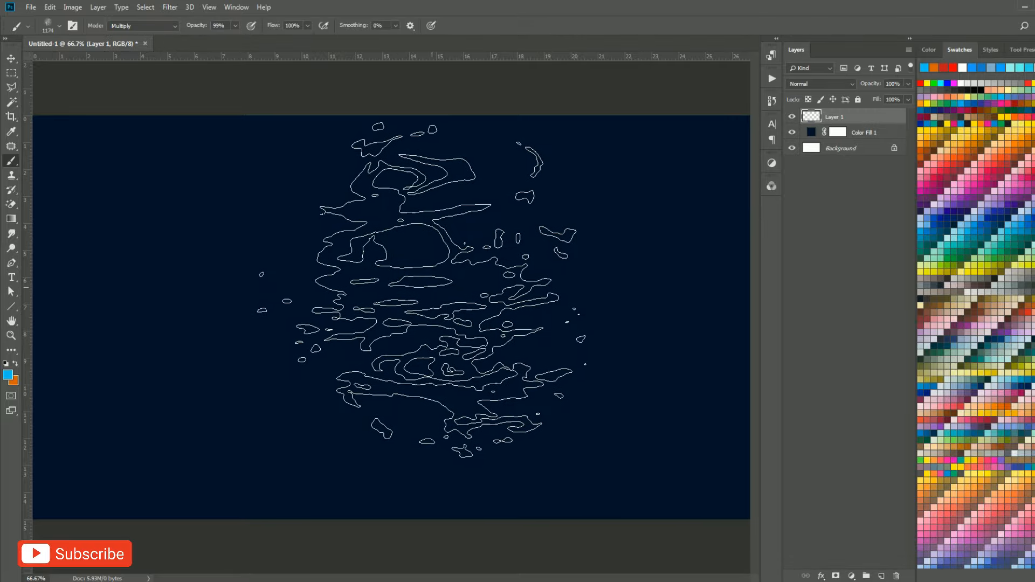
{"action": "left_click_drag", "start_coordinate": [453, 310], "coordinate": [464, 311]}
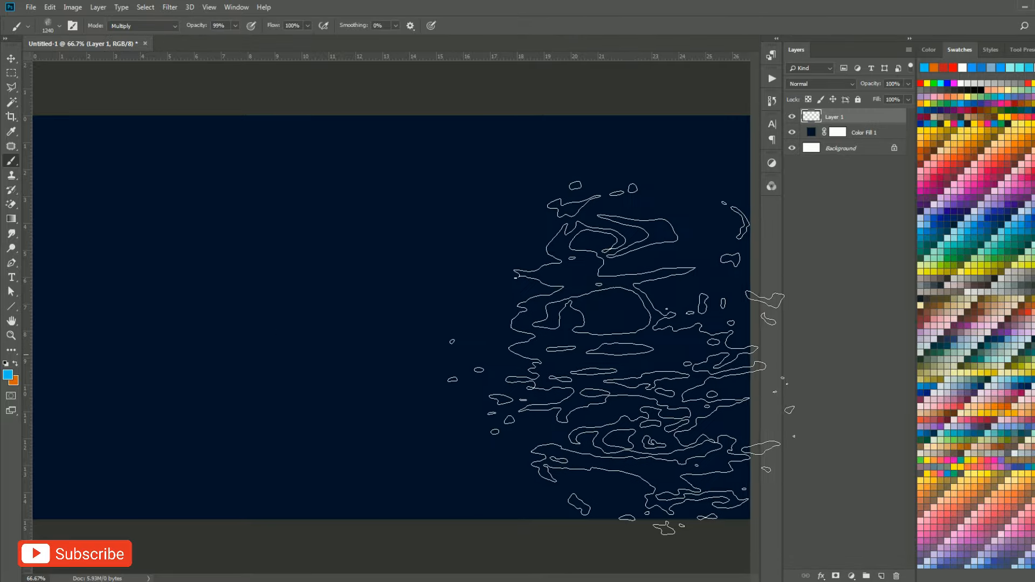
{"action": "left_click", "coordinate": [620, 357]}
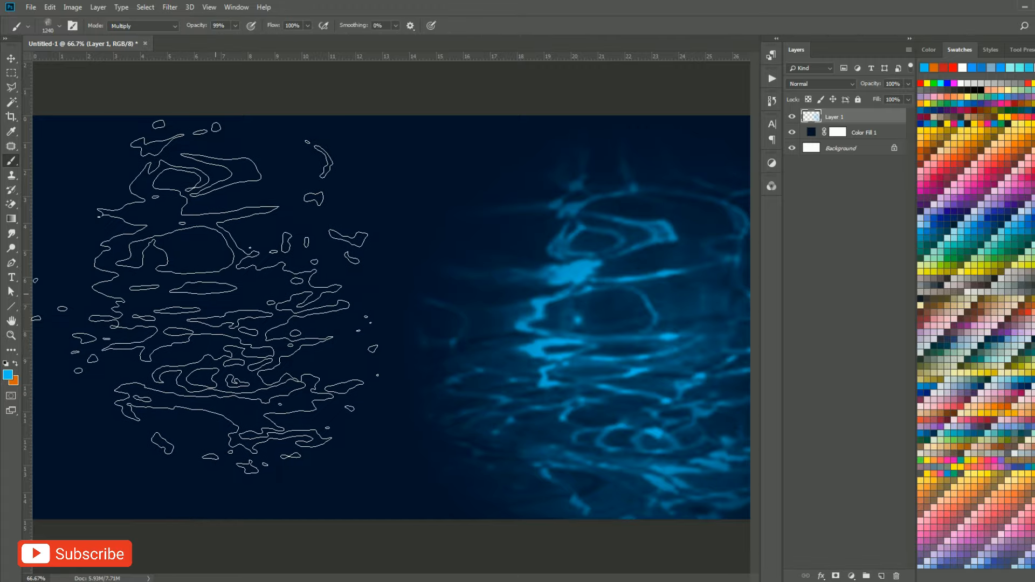
{"action": "left_click", "coordinate": [351, 189]}
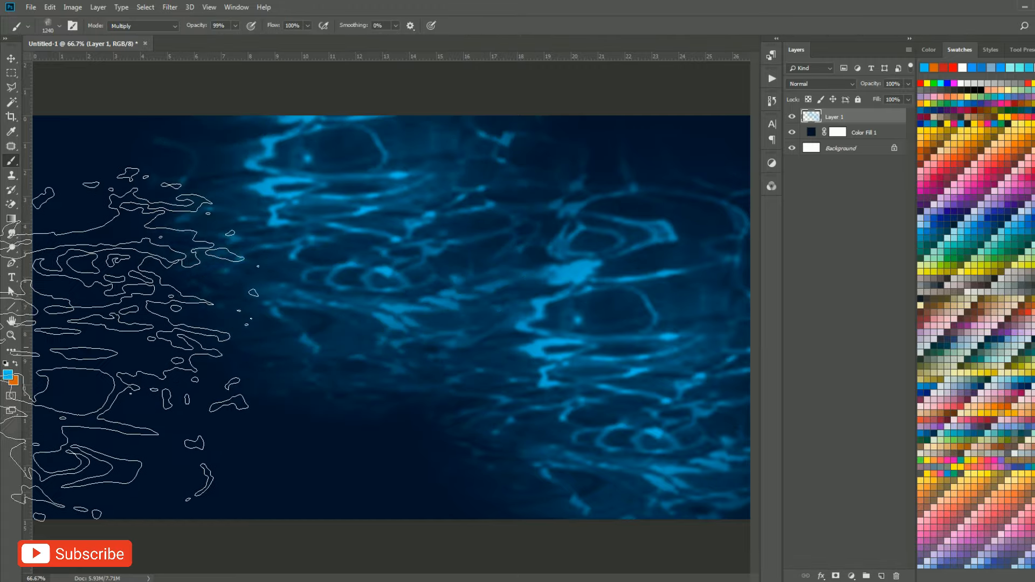
{"action": "left_click", "coordinate": [143, 383]}
{"action": "key", "text": "ctrl+minus"}
{"action": "key", "text": "ctrl+minus"}
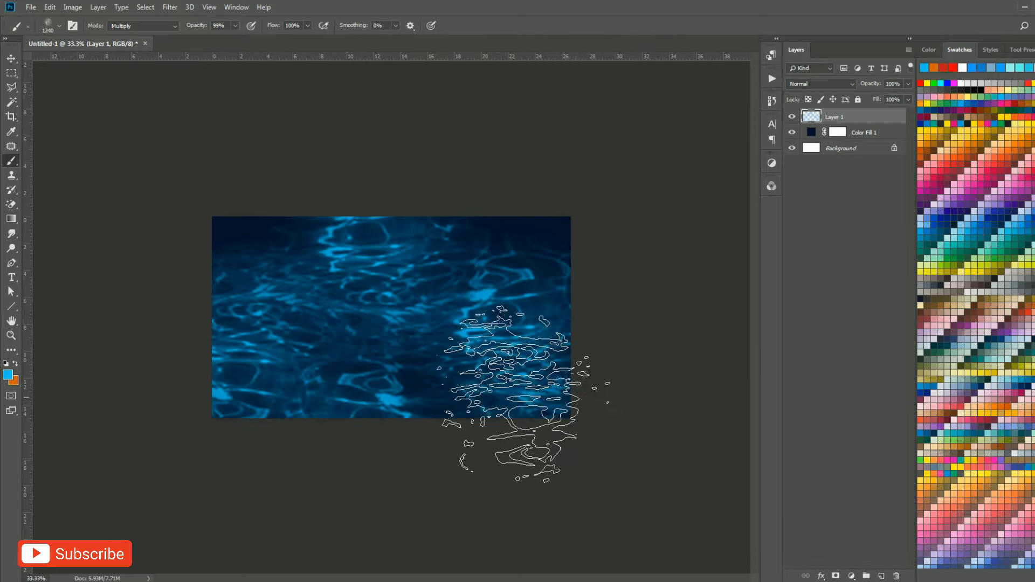
Stamp the first Still Water Reflections brush at about 1709 px over the canvas corners and edges on Layer 1.
{"action": "right_click", "coordinate": [502, 350]}
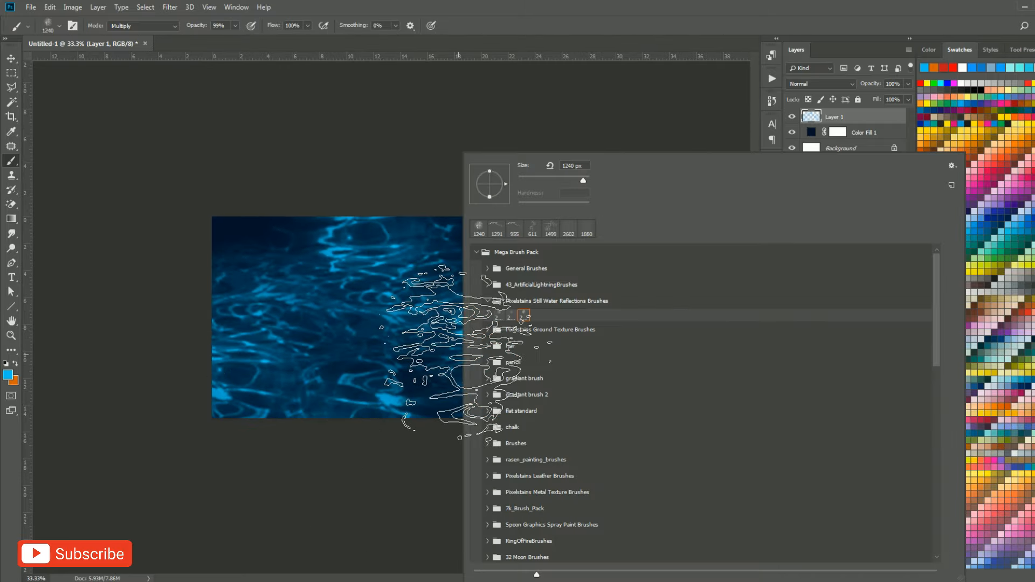
{"action": "left_click", "coordinate": [502, 319]}
{"action": "left_click_drag", "start_coordinate": [346, 317], "coordinate": [315, 323]}
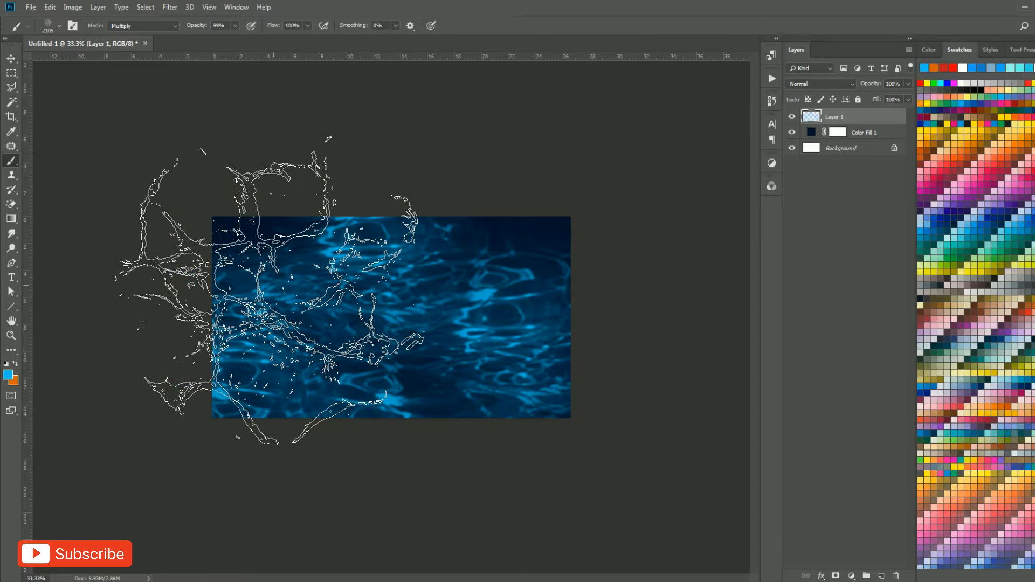
{"action": "left_click_drag", "start_coordinate": [267, 291], "coordinate": [238, 289]}
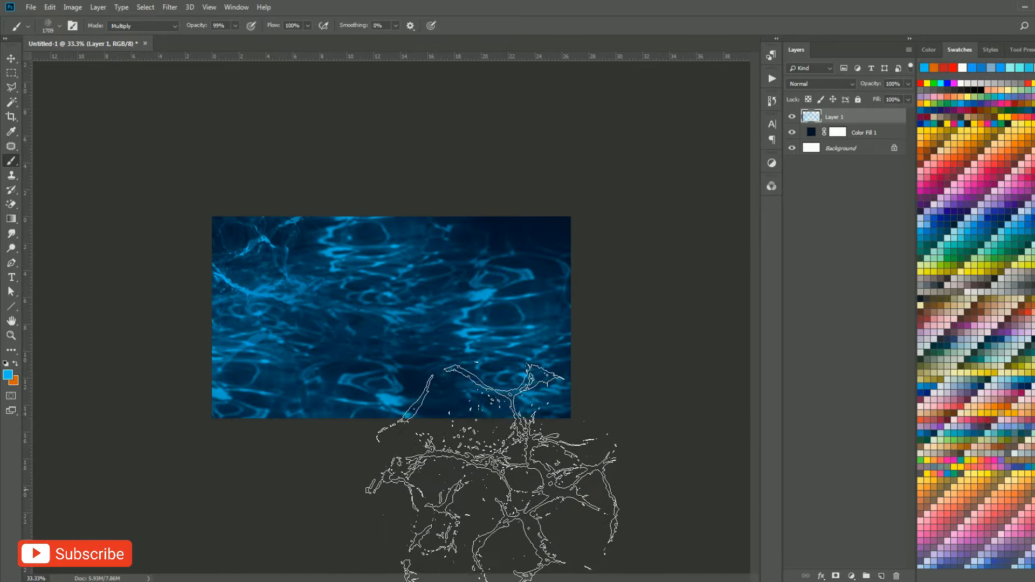
{"action": "left_click", "coordinate": [521, 348]}
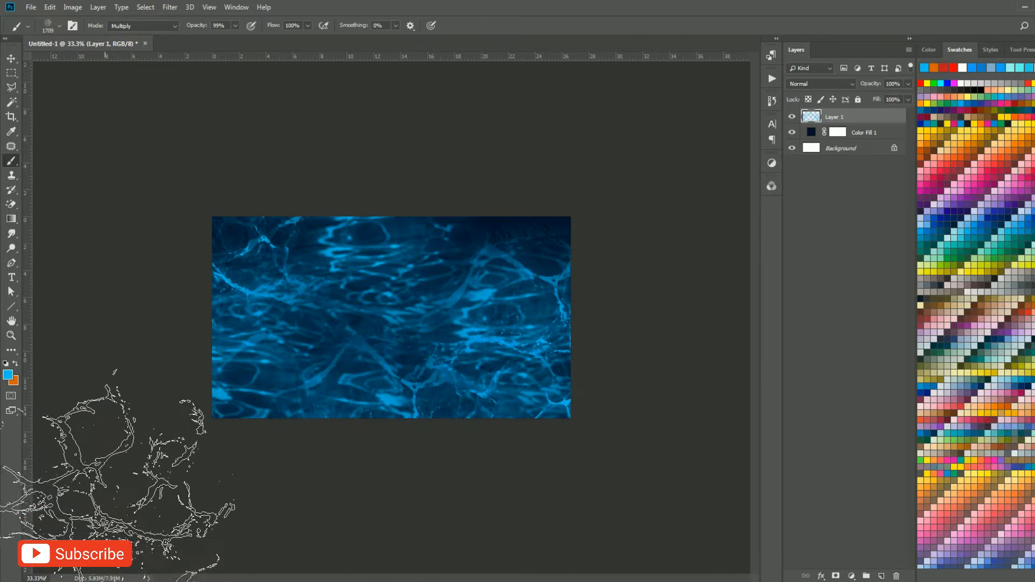
{"action": "left_click", "coordinate": [490, 205]}
Stamp the second Still Water Reflections brush at about 2028 px around the edges of the water on Layer 1.
{"action": "left_click_drag", "start_coordinate": [396, 321], "coordinate": [396, 322]}
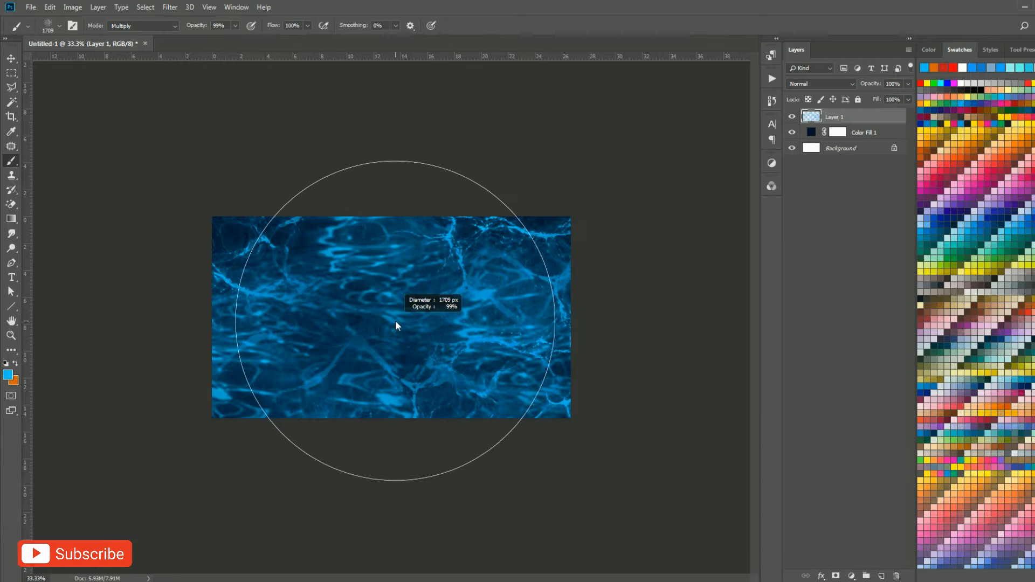
{"action": "right_click", "coordinate": [396, 322]}
{"action": "left_click", "coordinate": [402, 317]}
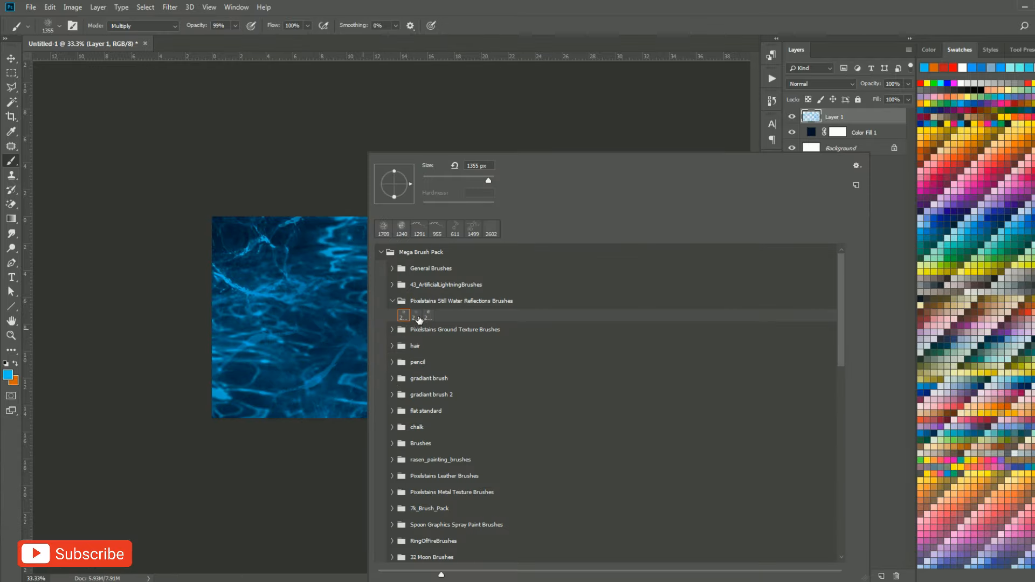
{"action": "left_click_drag", "start_coordinate": [312, 317], "coordinate": [274, 320]}
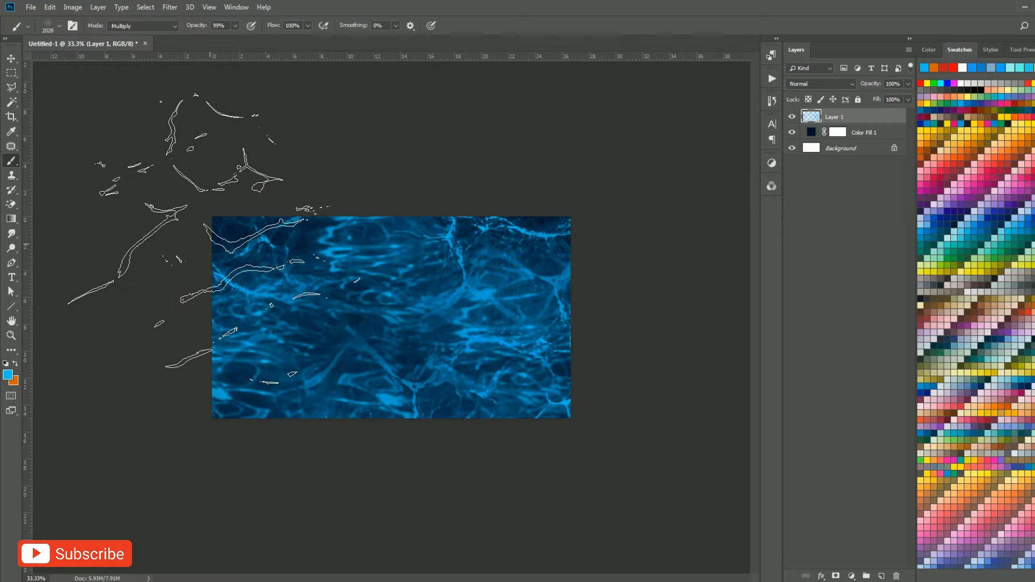
{"action": "left_click", "coordinate": [198, 242]}
{"action": "left_click", "coordinate": [448, 452]}
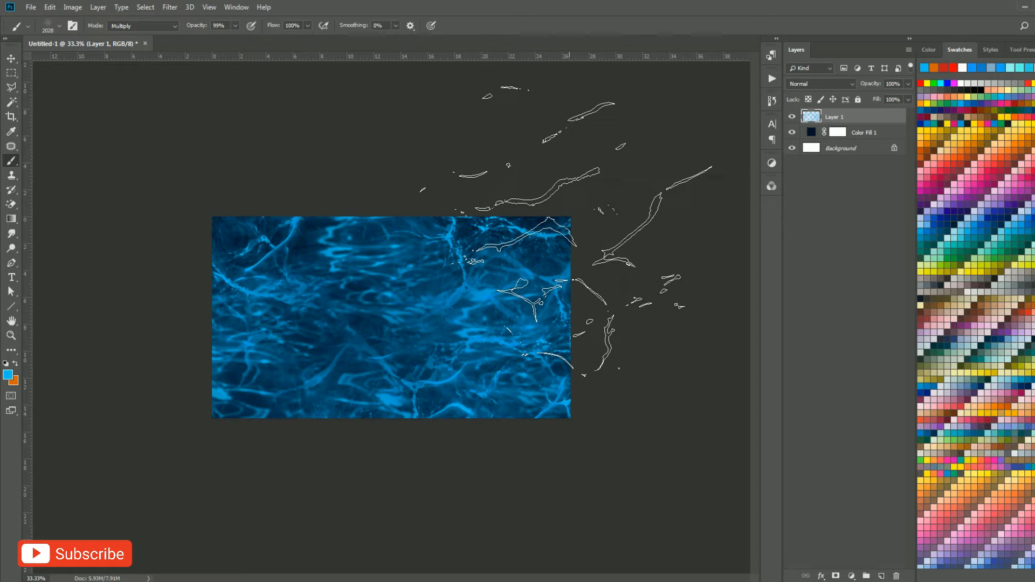
{"action": "left_click", "coordinate": [575, 236]}
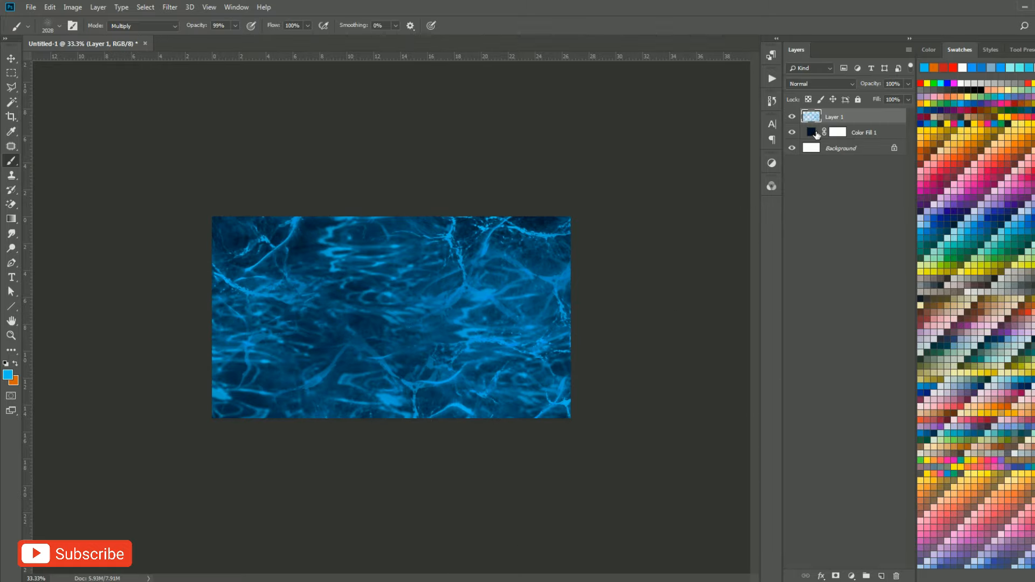
Darken the Color Fill 1 layer to #000212 and hide both that layer and Layer 1.
{"action": "double_click", "coordinate": [817, 131]}
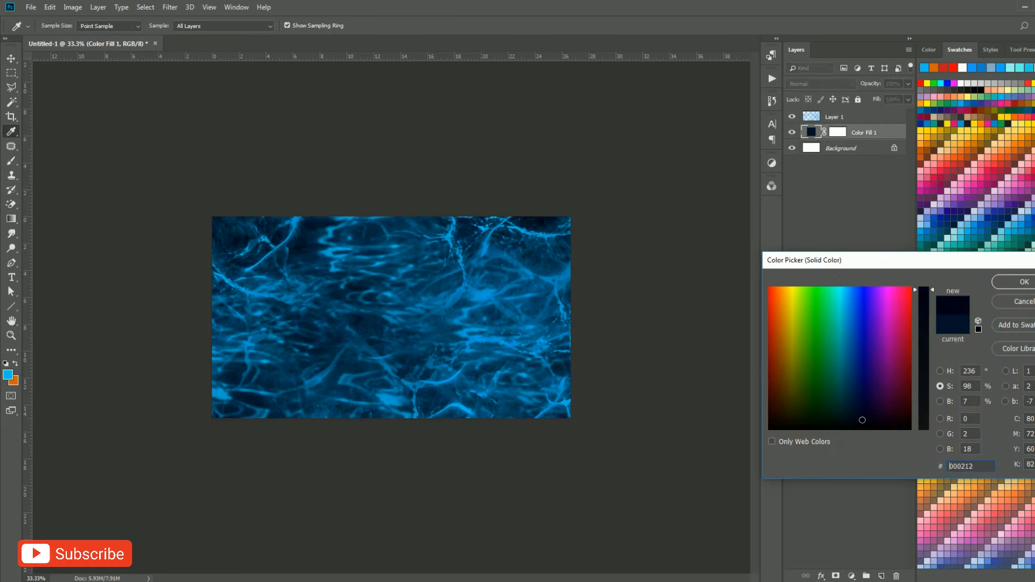
{"action": "left_click", "coordinate": [1011, 283]}
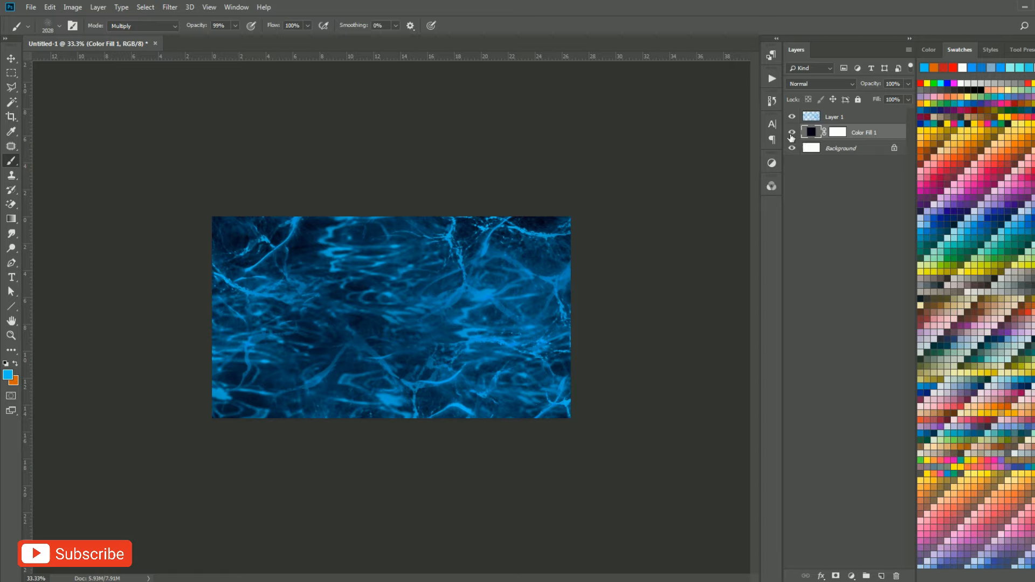
{"action": "left_click_drag", "start_coordinate": [791, 133], "coordinate": [792, 117]}
Add a new layer above the Background and choose the third Pixelstains Ground Texture brush at a reduced size.
{"action": "left_click", "coordinate": [852, 148]}
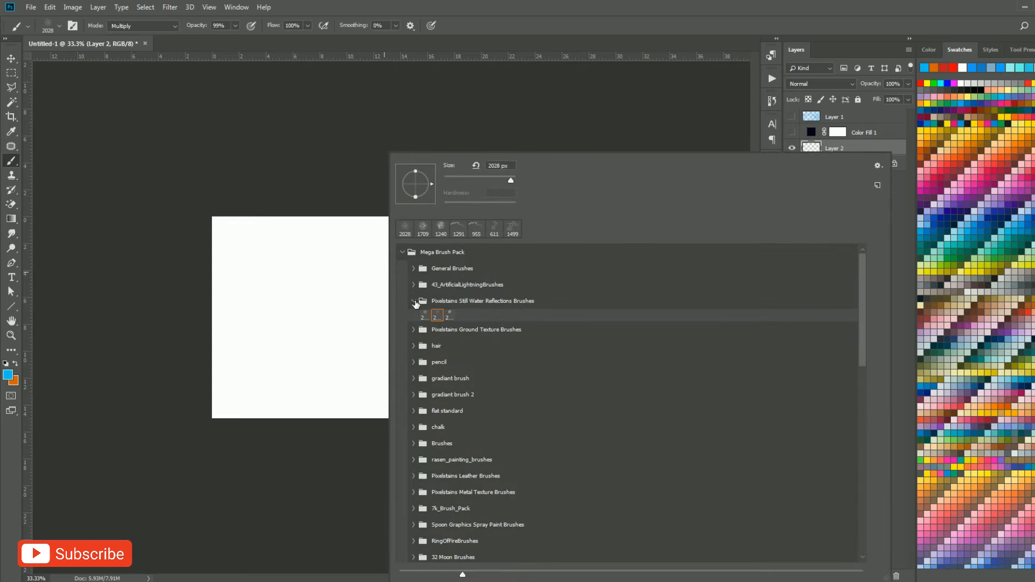
{"action": "left_click", "coordinate": [414, 301]}
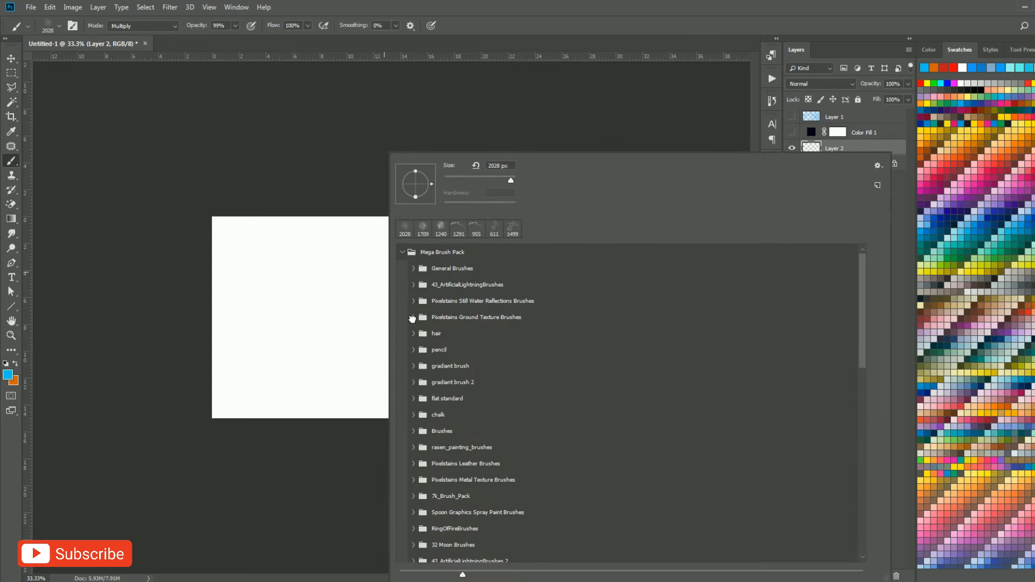
{"action": "left_click", "coordinate": [414, 318]}
{"action": "left_click", "coordinate": [443, 334]}
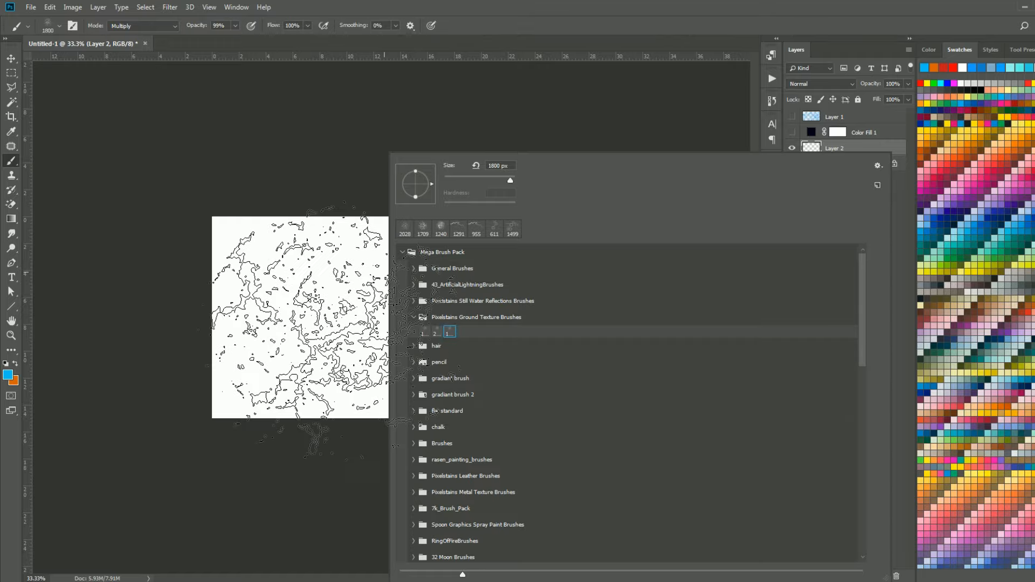
{"action": "mouse_move", "coordinate": [329, 340]}
{"action": "left_mouse_down"}
{"action": "mouse_move", "coordinate": [260, 343]}
{"action": "mouse_move", "coordinate": [302, 348]}
{"action": "left_mouse_up"}
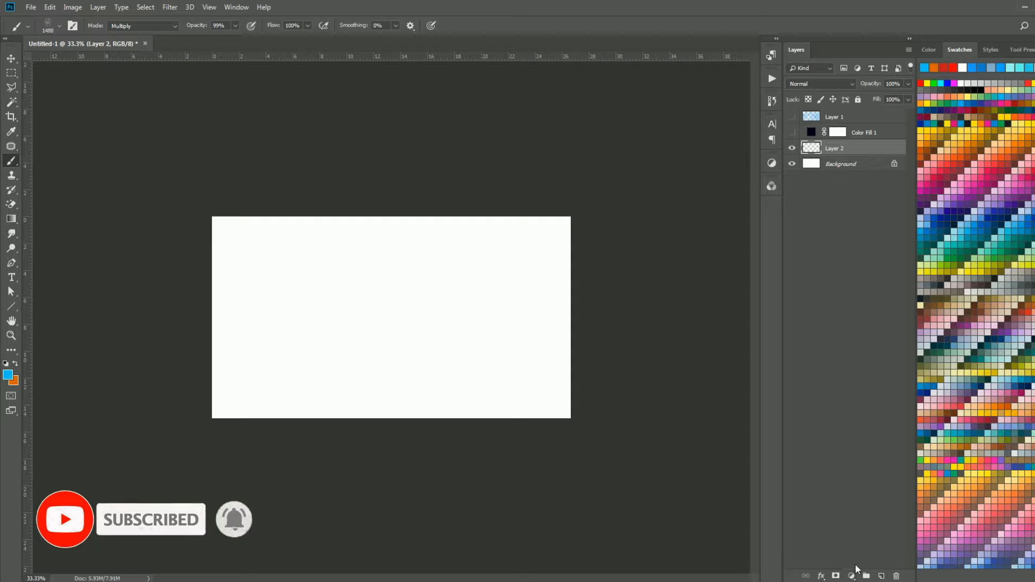
Set the foreground colour to brown #893c03 and return to the Brush tool.
{"action": "left_click", "coordinate": [8, 375]}
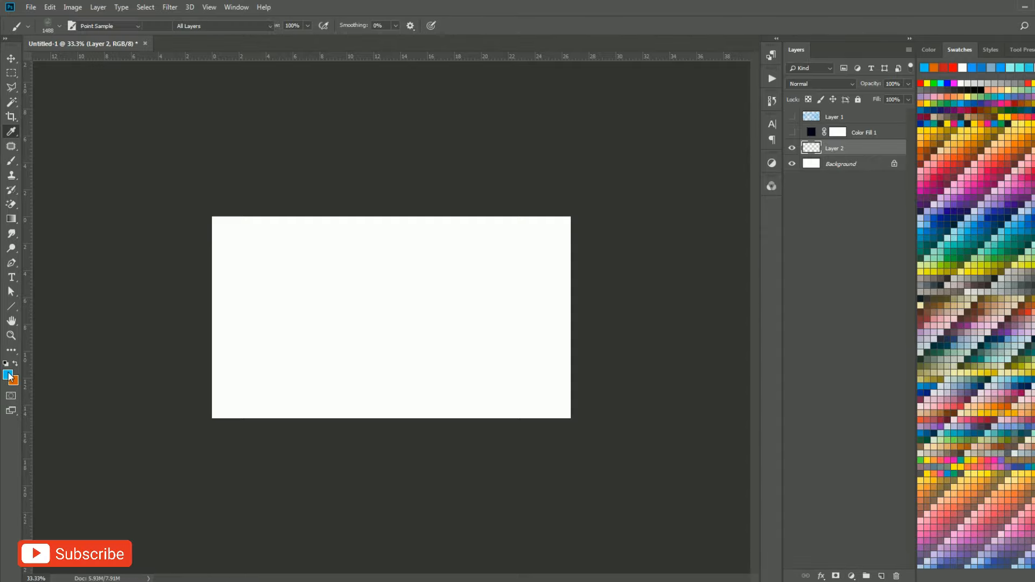
{"action": "type", "text": "833c03"}
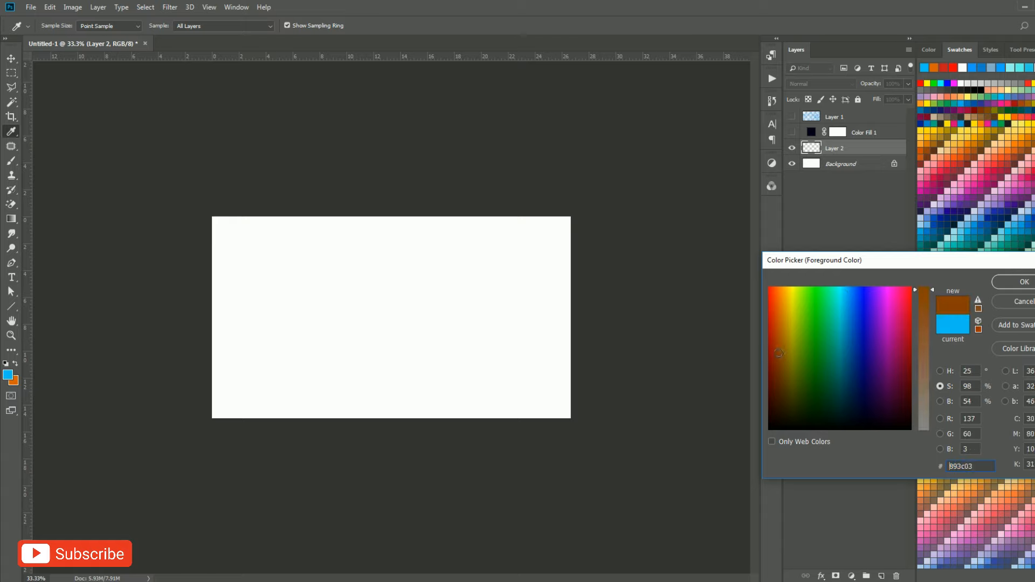
{"action": "left_click", "coordinate": [1023, 283]}
{"action": "key", "text": "b"}
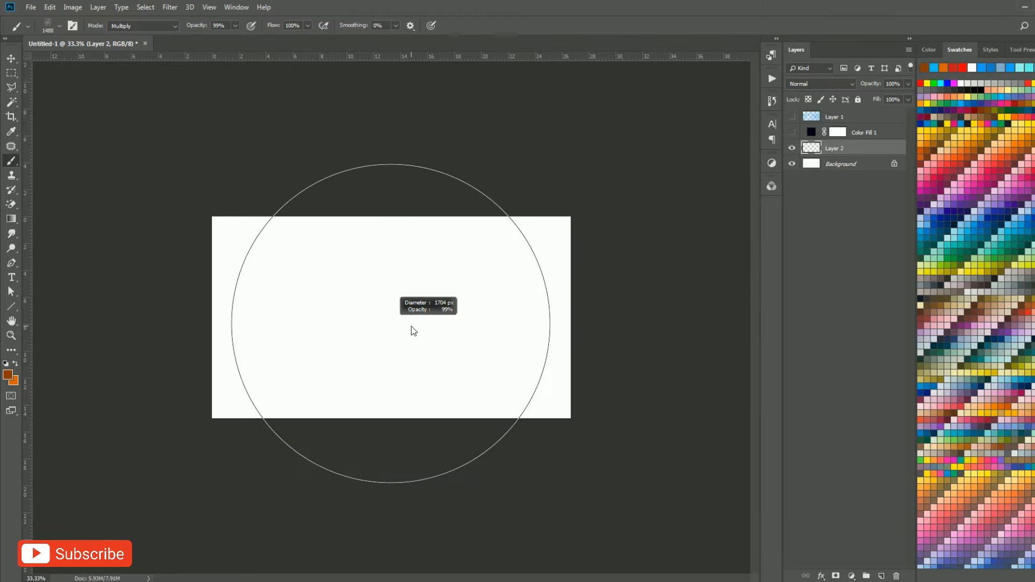
Try stamping the third ground texture brush on Layer 2 at 1704 px and at about 1360 px, undoing each stamp.
{"action": "scroll", "coordinate": [411, 330], "scroll_direction": "up", "scroll_amount": 3}
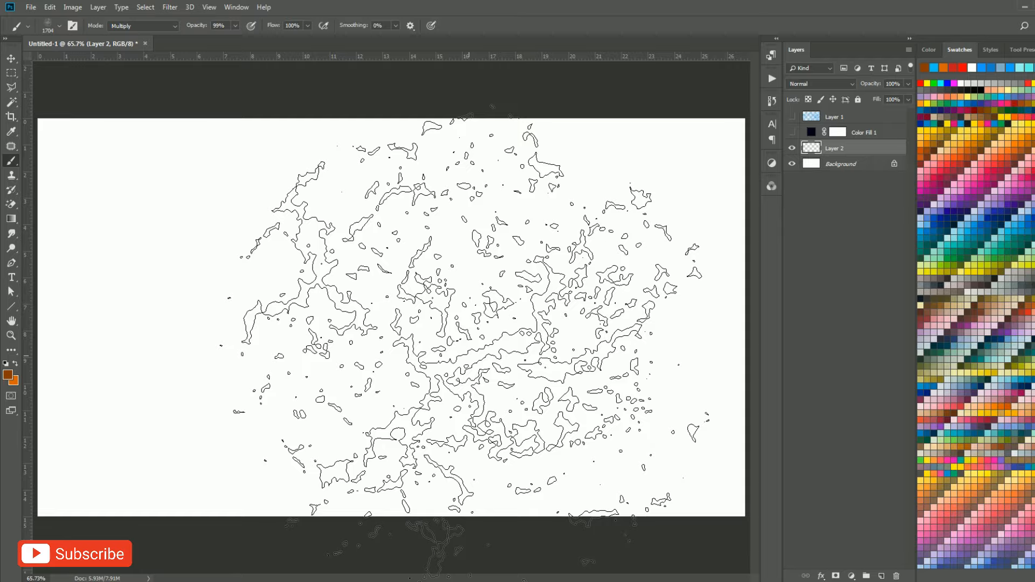
{"action": "left_click", "coordinate": [465, 340]}
{"action": "key", "text": "ctrl+z"}
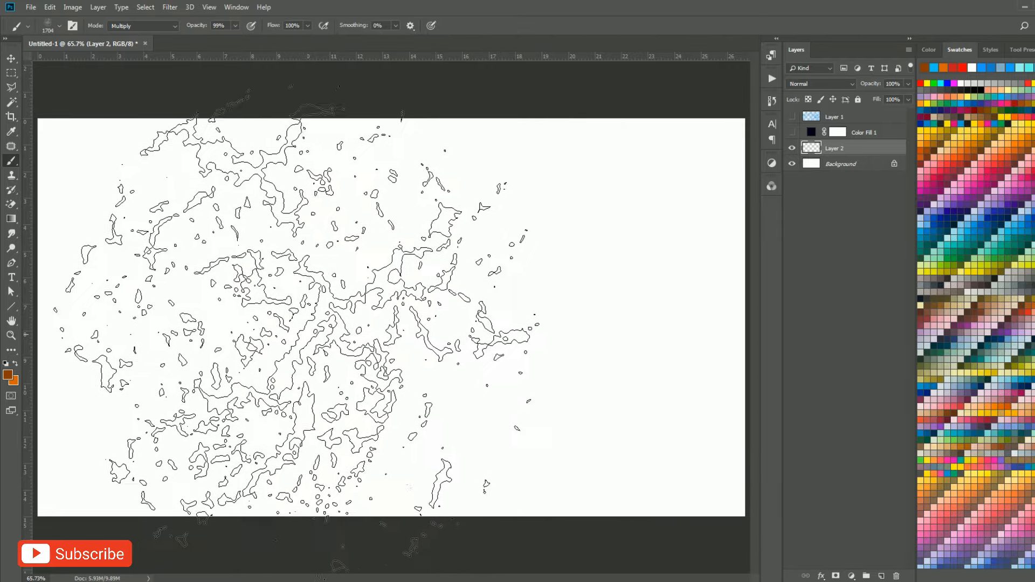
{"action": "mouse_move", "coordinate": [345, 326]}
{"action": "left_mouse_down"}
{"action": "mouse_move", "coordinate": [280, 351]}
{"action": "mouse_move", "coordinate": [243, 351]}
{"action": "left_mouse_up"}
{"action": "left_click", "coordinate": [305, 320]}
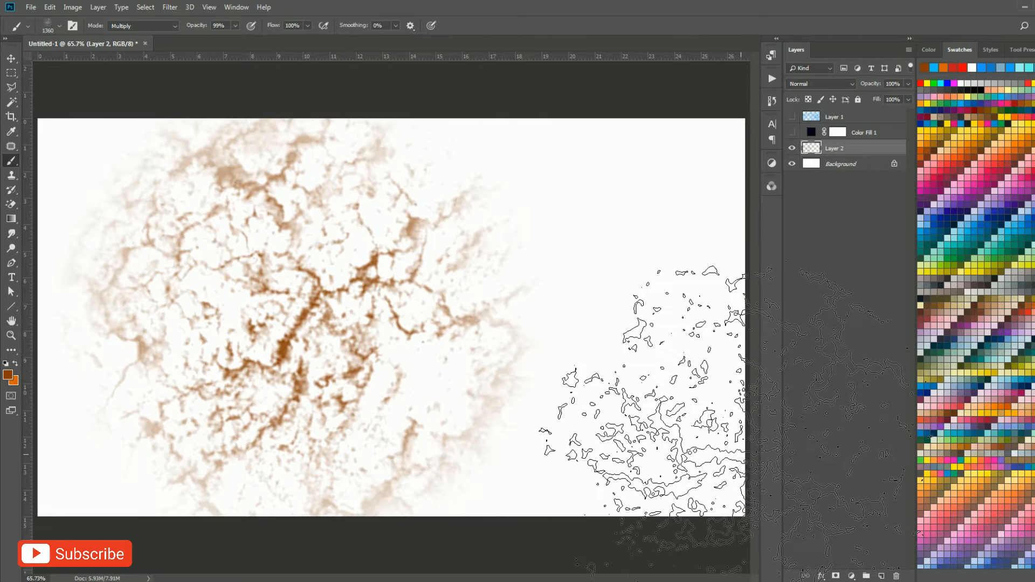
{"action": "key", "text": "ctrl+z"}
Try the second ground texture brush's cracked-earth pattern on Layer 2 at about 1817 px and undo the stamp.
{"action": "right_click", "coordinate": [464, 322]}
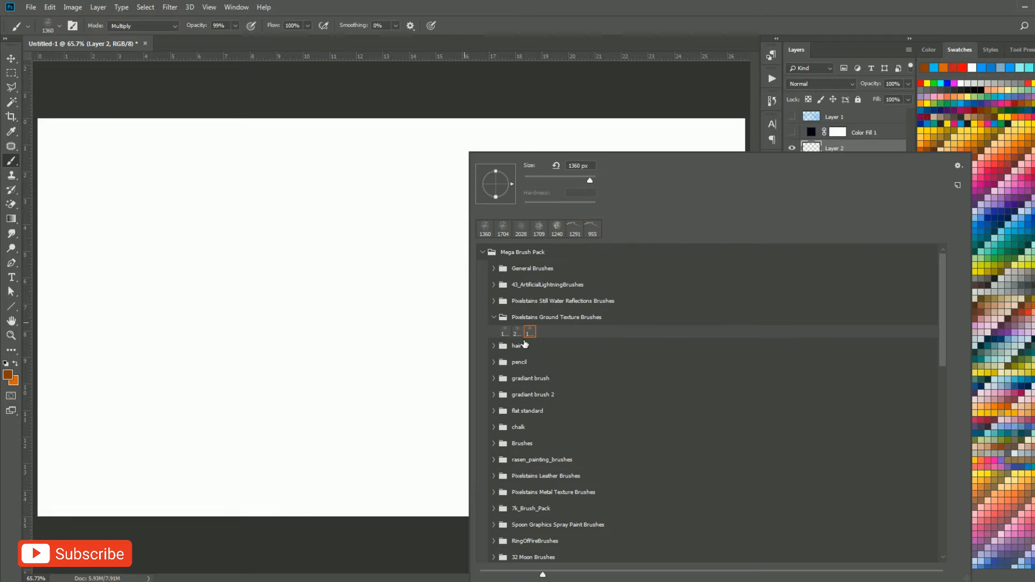
{"action": "left_click_drag", "start_coordinate": [356, 277], "coordinate": [201, 296]}
{"action": "left_click", "coordinate": [340, 318]}
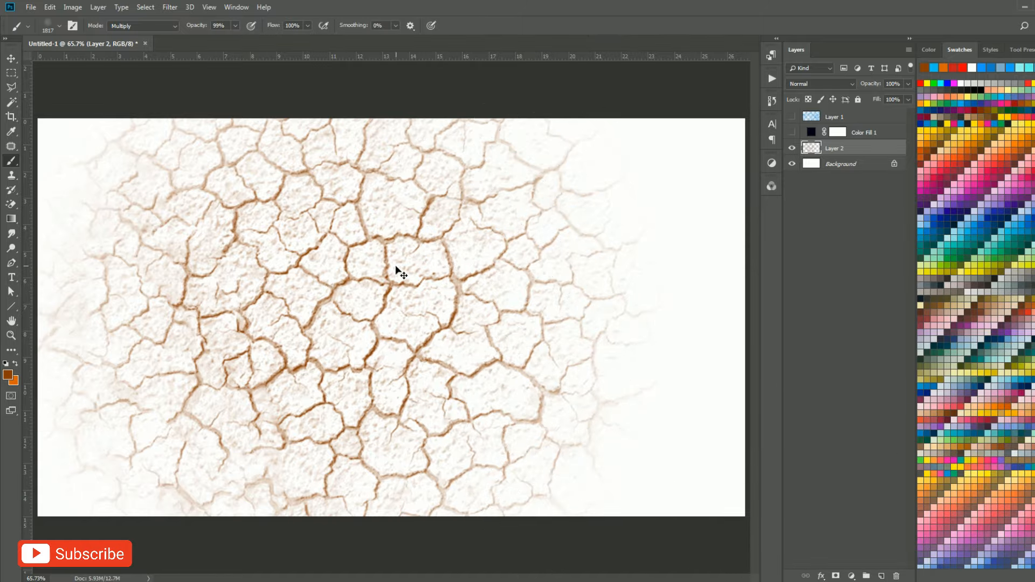
{"action": "key", "text": "ctrl+z"}
Stamp the first ground texture brush's grainy soil pattern in brown across Layer 2 at about 1711 px.
{"action": "mouse_move", "coordinate": [394, 270]}
{"action": "left_mouse_down"}
{"action": "mouse_move", "coordinate": [332, 296]}
{"action": "mouse_move", "coordinate": [270, 302]}
{"action": "mouse_move", "coordinate": [372, 317]}
{"action": "left_mouse_up"}
{"action": "right_click", "coordinate": [367, 317]}
{"action": "left_click", "coordinate": [405, 332]}
{"action": "left_click", "coordinate": [360, 315]}
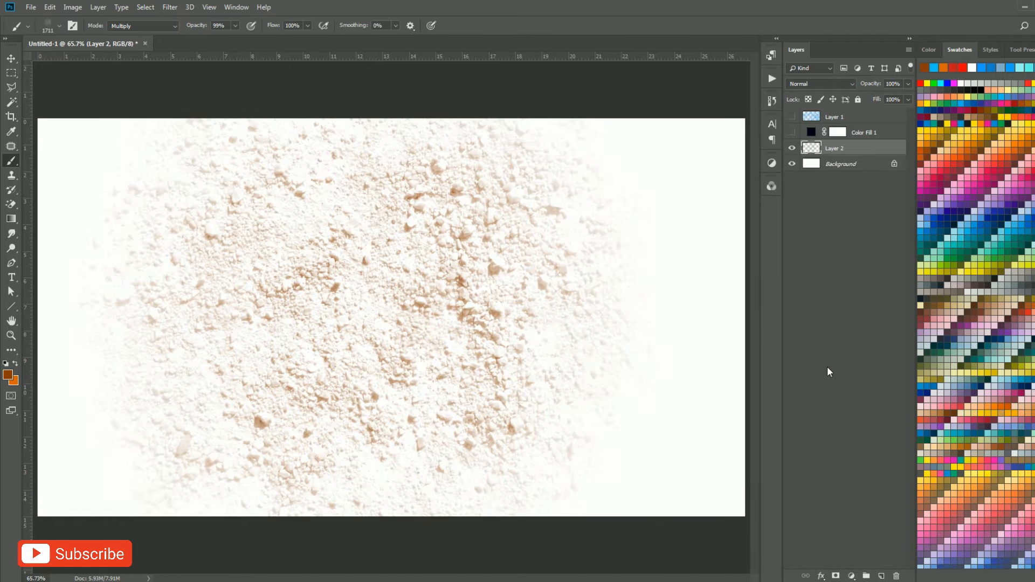
Undo the brown soil stamp, try another ground texture stroke across Layer 2 and undo that too.
{"action": "key", "text": "ctrl+z"}
{"action": "mouse_move", "coordinate": [237, 243]}
{"action": "left_mouse_down"}
{"action": "mouse_move", "coordinate": [685, 345]}
{"action": "mouse_move", "coordinate": [561, 517]}
{"action": "mouse_move", "coordinate": [410, 302]}
{"action": "left_mouse_up"}
{"action": "key", "text": "ctrl+z"}
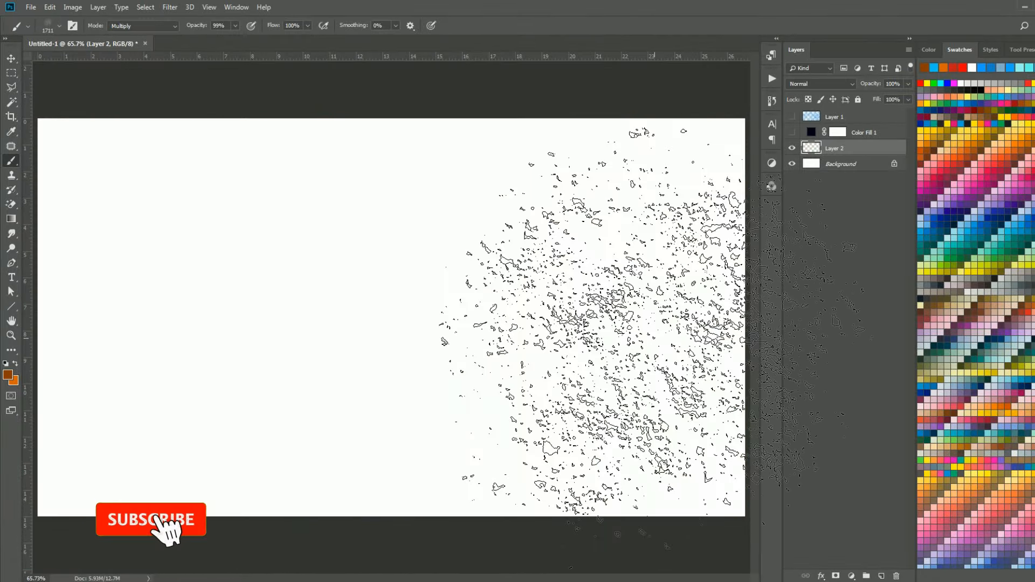
Pick a Pixelstains Leather brush at about 1107 px and set the foreground colour to near-black #020100.
{"action": "right_click", "coordinate": [391, 280]}
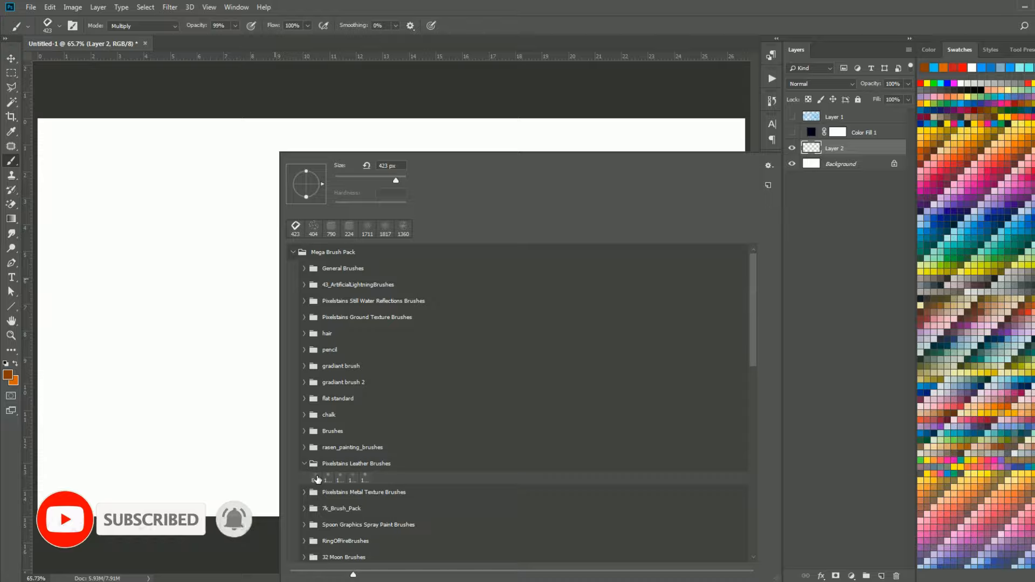
{"action": "left_click", "coordinate": [318, 480]}
{"action": "left_click_drag", "start_coordinate": [203, 327], "coordinate": [261, 328]}
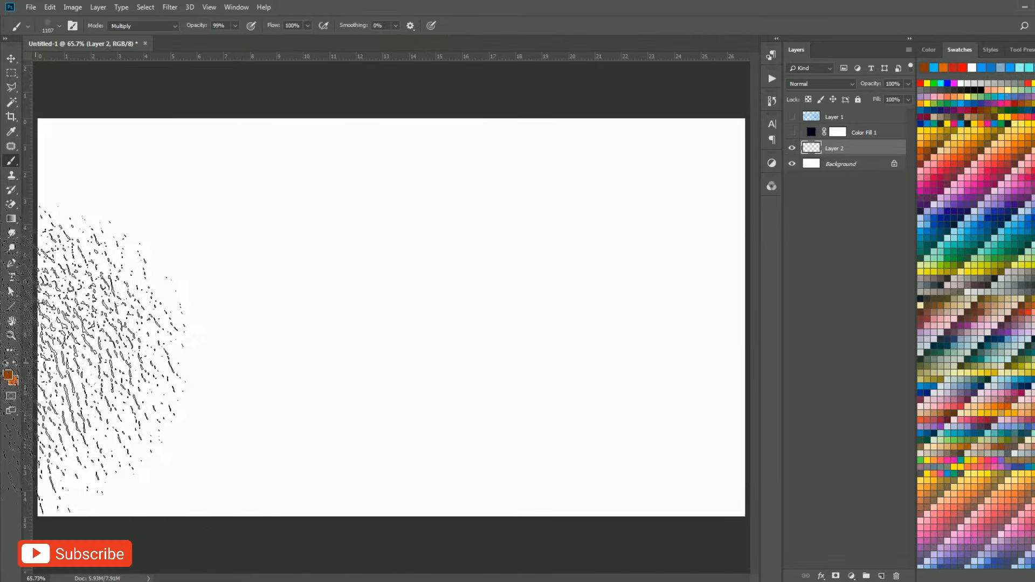
{"action": "left_click", "coordinate": [8, 375]}
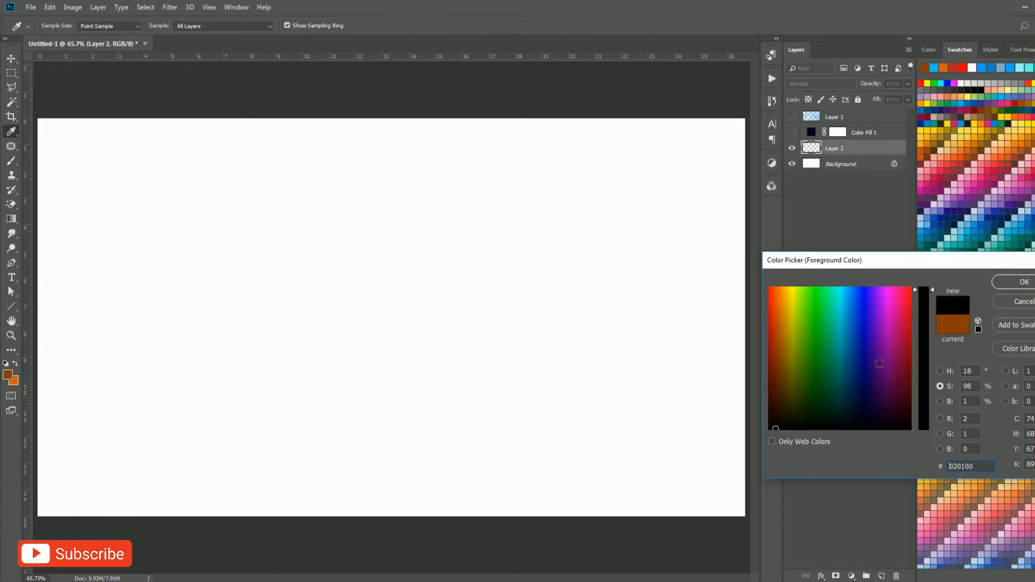
{"action": "left_click", "coordinate": [1022, 283]}
Try stamping the leather texture in black on Layer 2 at about 1326 px and 1652 px, undoing each stamp.
{"action": "left_click_drag", "start_coordinate": [444, 329], "coordinate": [484, 329]}
{"action": "left_click_drag", "start_coordinate": [326, 318], "coordinate": [364, 318]}
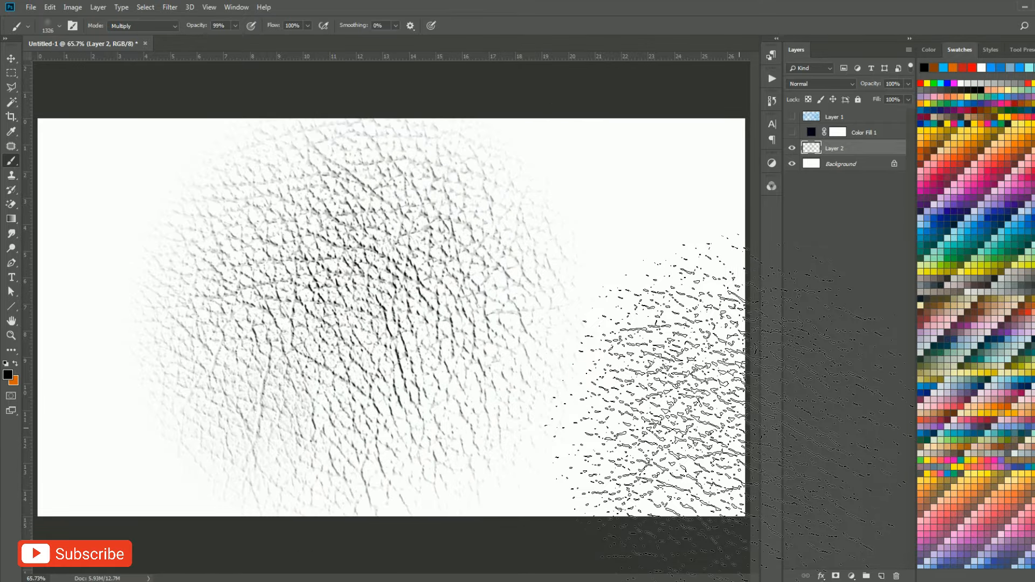
{"action": "key", "text": "ctrl+z"}
{"action": "left_click_drag", "start_coordinate": [405, 331], "coordinate": [468, 330]}
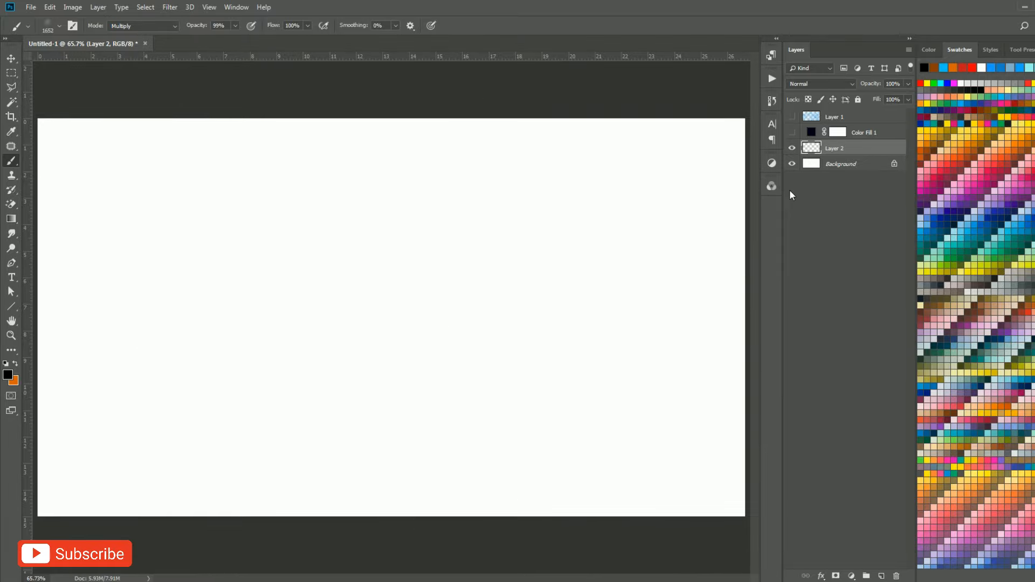
Change the Color Fill 1 layer's colour to brown #772c02.
{"action": "double_click", "coordinate": [812, 133]}
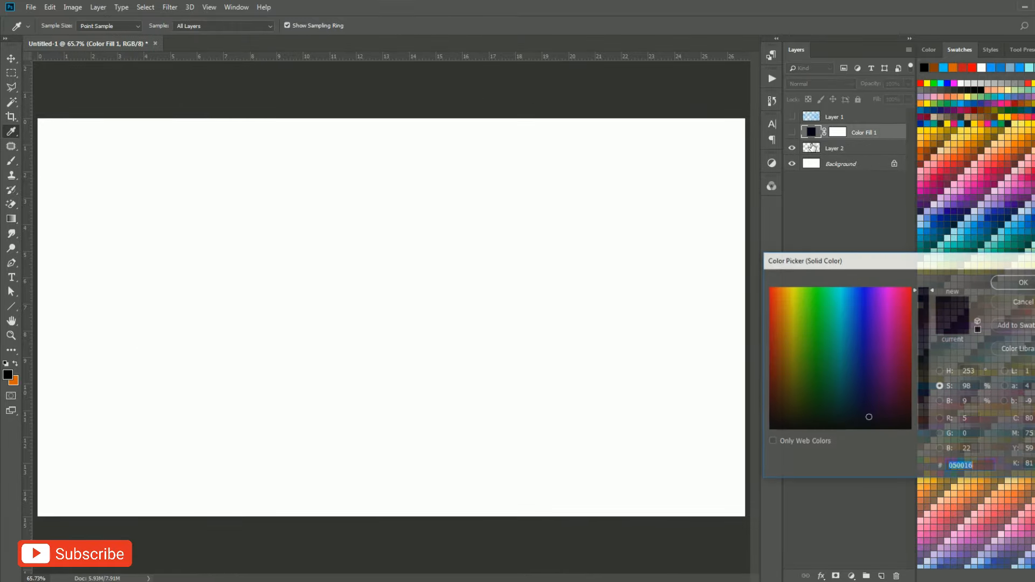
{"action": "left_click", "coordinate": [776, 321]}
{"action": "left_click_drag", "start_coordinate": [775, 300], "coordinate": [771, 343]}
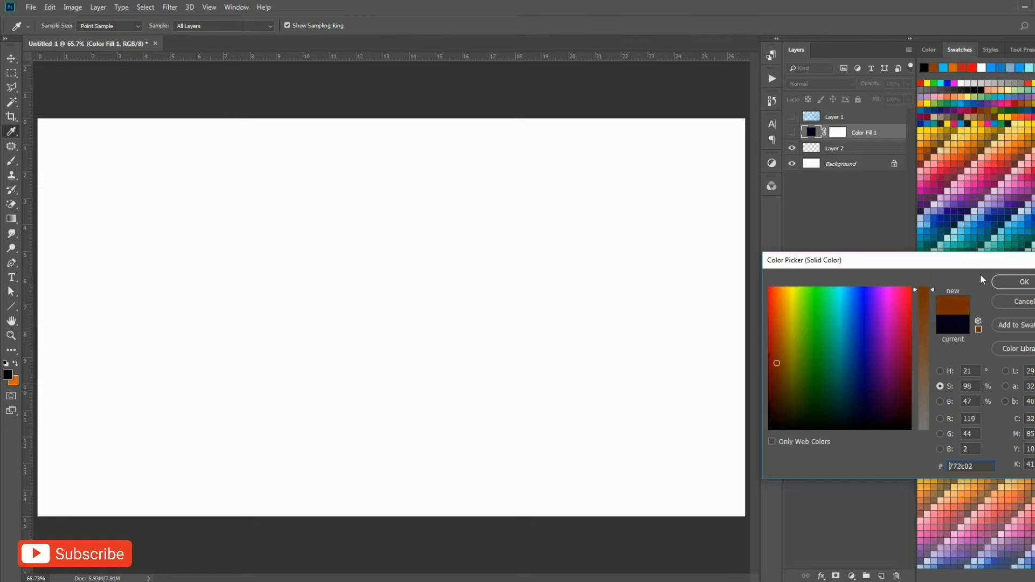
{"action": "left_click", "coordinate": [1021, 283]}
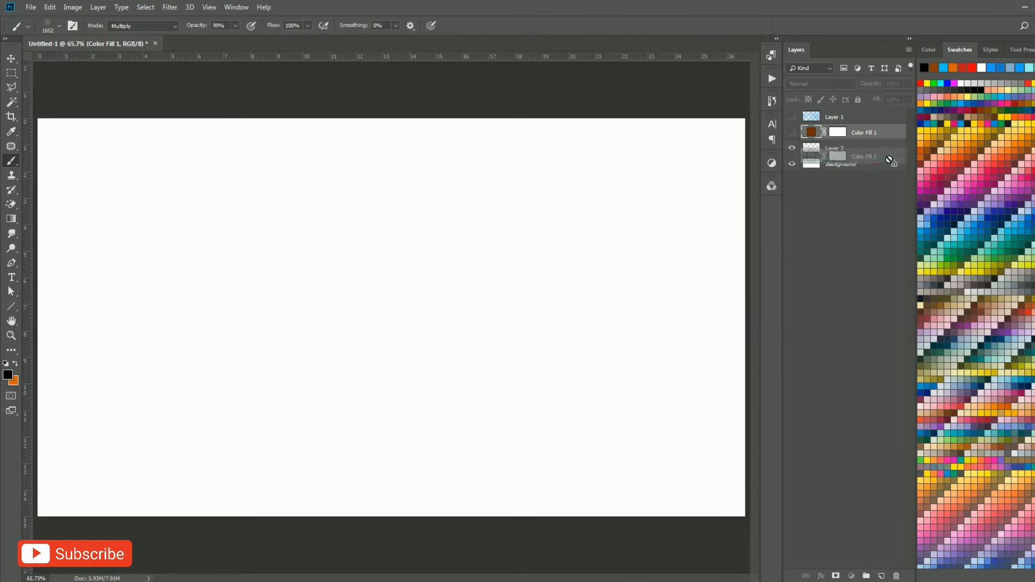
Move the brown Color Fill 1 layer beneath Layer 2, show it, and make Layer 2 active for painting.
{"action": "left_click_drag", "start_coordinate": [879, 153], "coordinate": [833, 150]}
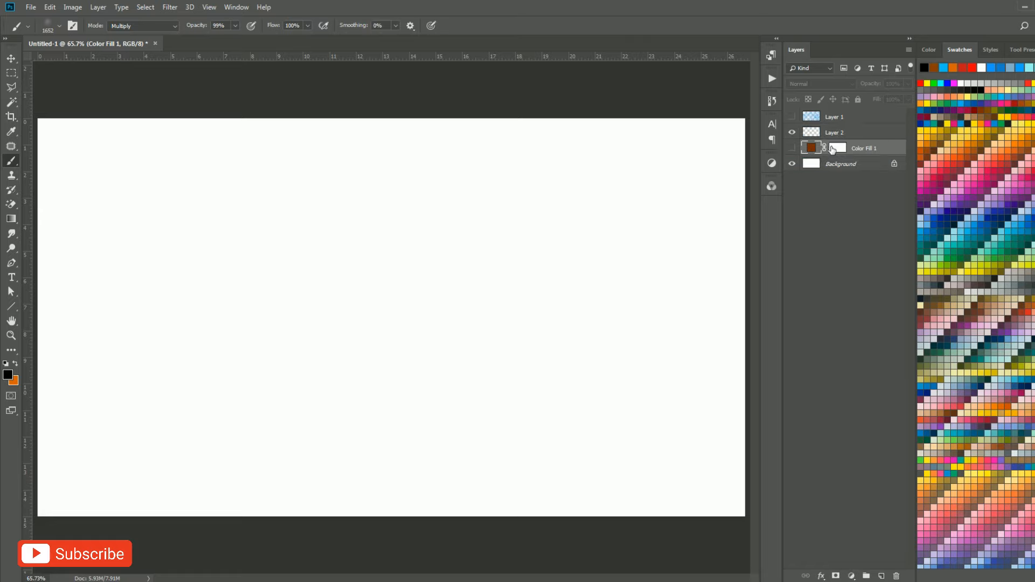
{"action": "left_click", "coordinate": [792, 149]}
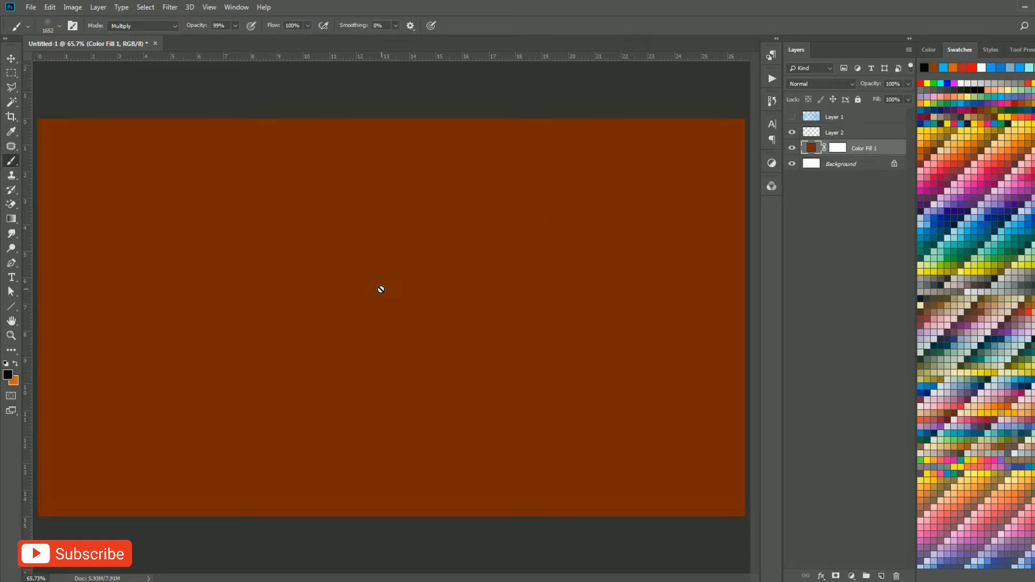
{"action": "left_click", "coordinate": [804, 135]}
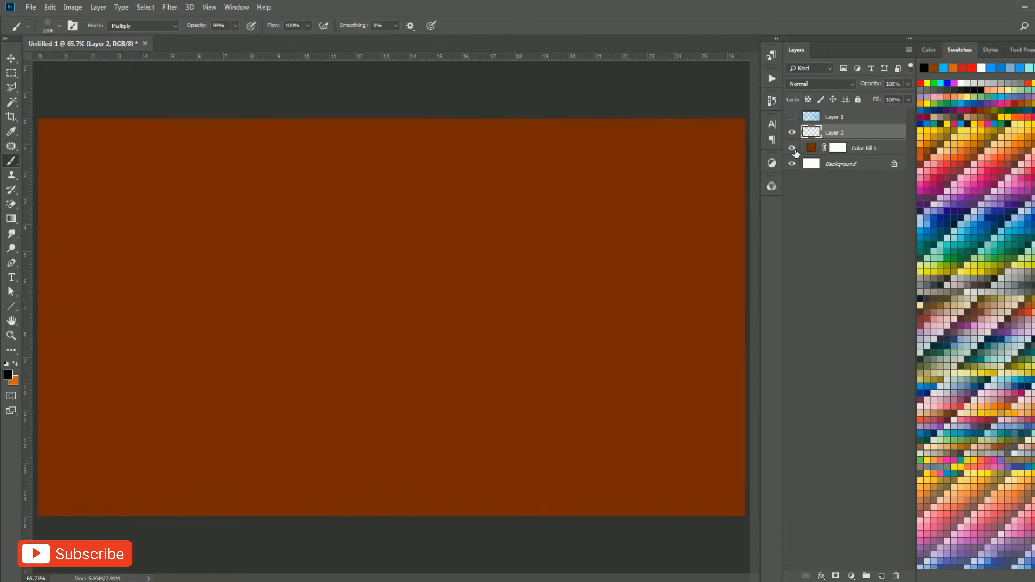
Hide the Color Fill 1 layer and try further leather brushes on Layer 2 at about 1386 px and 1393 px.
{"action": "left_click", "coordinate": [793, 148]}
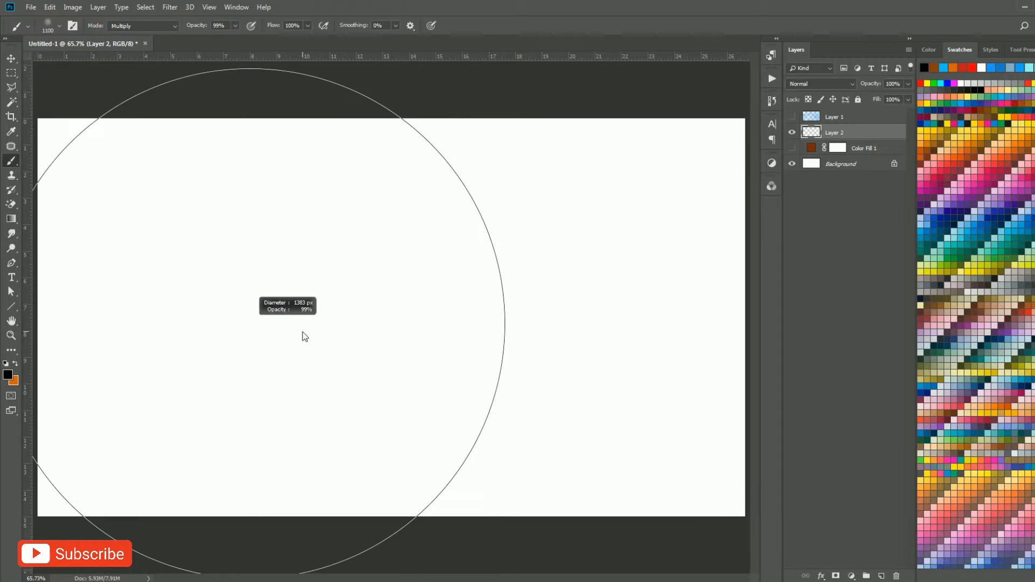
{"action": "left_click", "coordinate": [302, 332]}
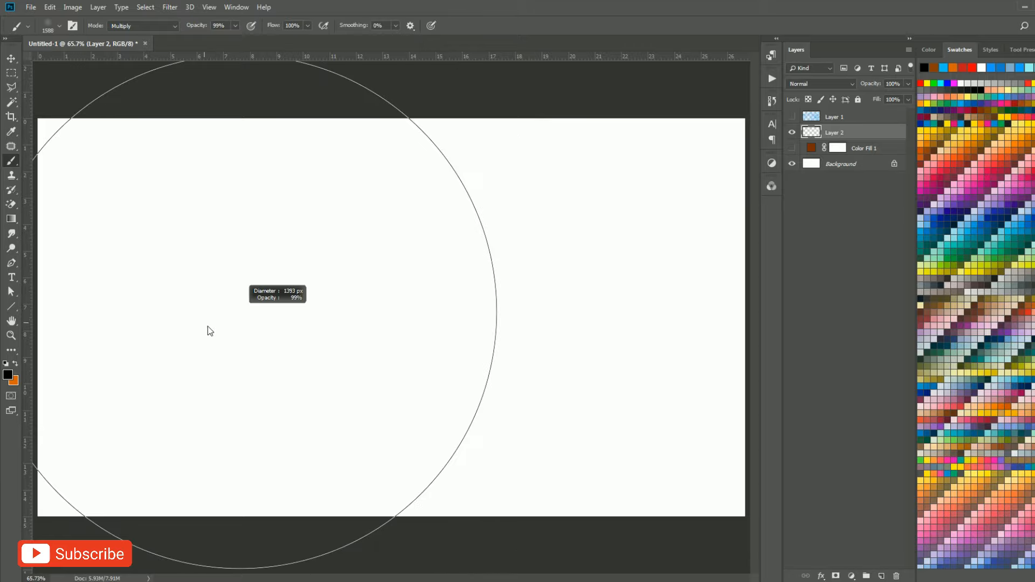
{"action": "left_click", "coordinate": [209, 326]}
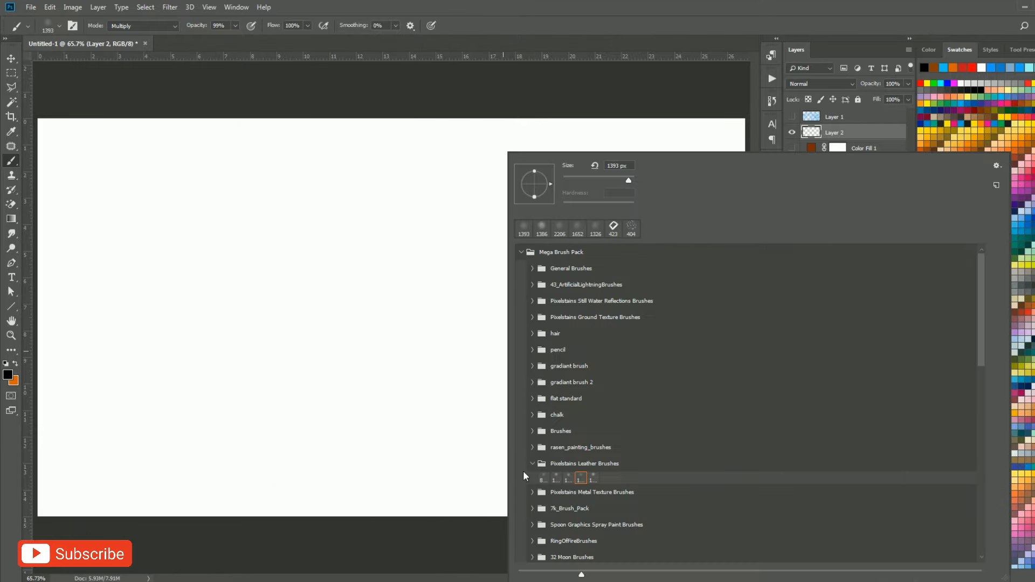
Try the last brush of the Pixelstains Metal Texture set on Layer 2 at about 1214 px and undo the stamp.
{"action": "left_click", "coordinate": [532, 465]}
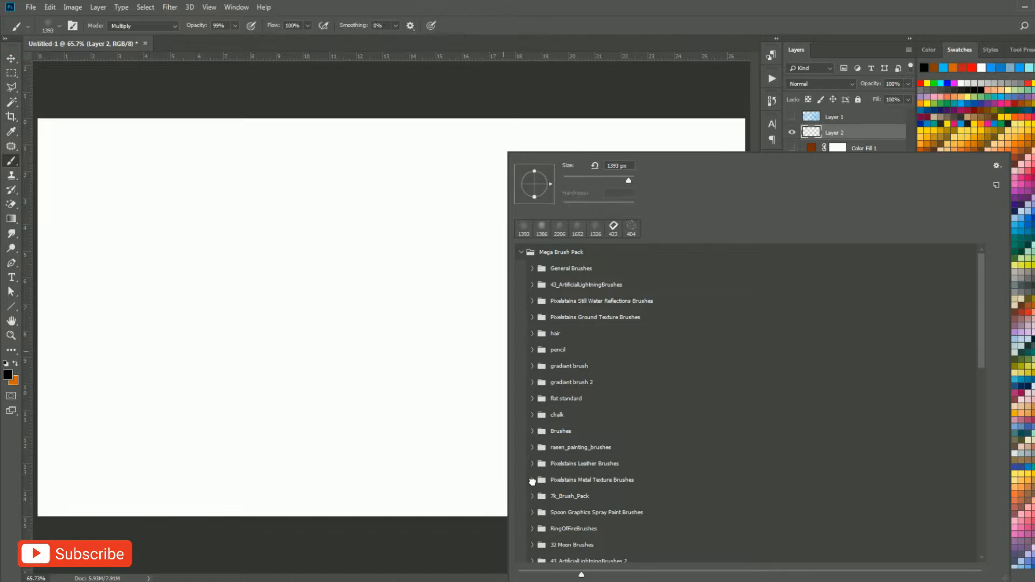
{"action": "left_click", "coordinate": [532, 480]}
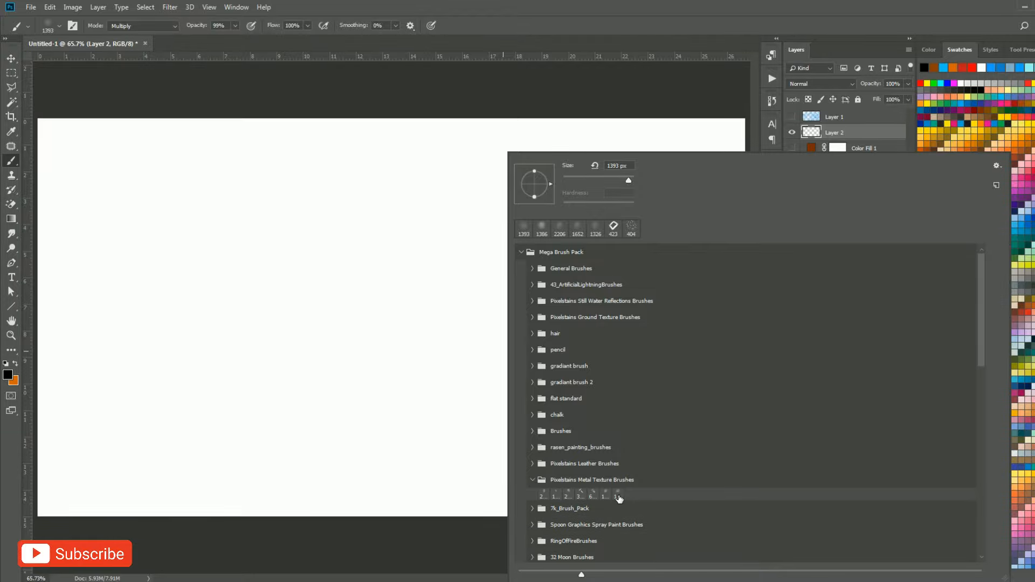
{"action": "left_click_drag", "start_coordinate": [343, 319], "coordinate": [261, 331]}
{"action": "key", "text": "ctrl+z"}
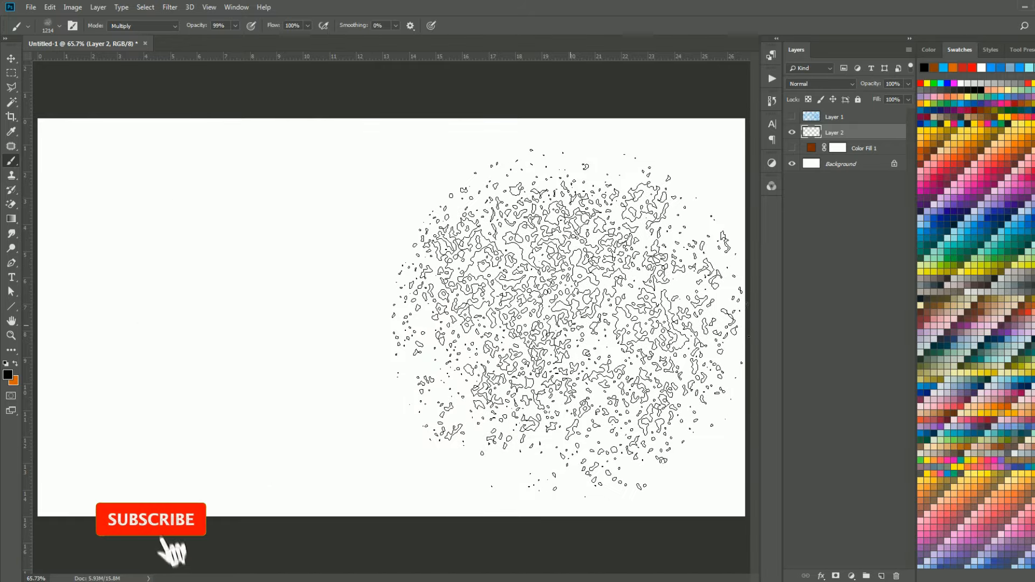
Try the first metal texture brush on Layer 2 at about 2496 px, undo it, and resize the brush to about 2231 px.
{"action": "right_click", "coordinate": [435, 307]}
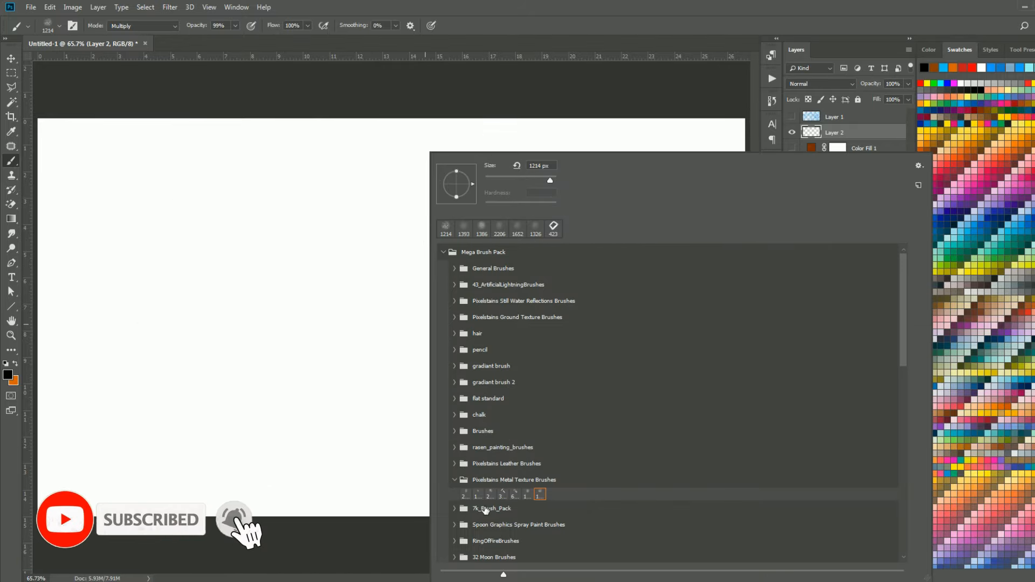
{"action": "left_click", "coordinate": [468, 496]}
{"action": "mouse_move", "coordinate": [293, 298]}
{"action": "left_mouse_down"}
{"action": "mouse_move", "coordinate": [316, 306]}
{"action": "mouse_move", "coordinate": [309, 327]}
{"action": "mouse_move", "coordinate": [235, 343]}
{"action": "left_mouse_up"}
{"action": "left_click_drag", "start_coordinate": [315, 351], "coordinate": [316, 352]}
{"action": "left_click", "coordinate": [332, 333]}
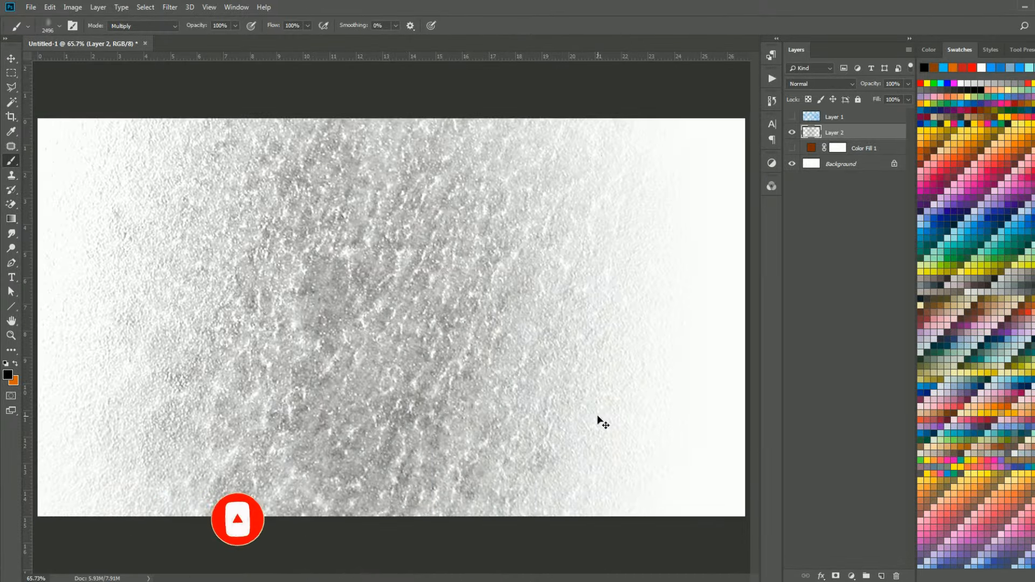
{"action": "key", "text": "ctrl+z"}
{"action": "left_click_drag", "start_coordinate": [371, 307], "coordinate": [358, 317]}
{"action": "left_click_drag", "start_coordinate": [302, 336], "coordinate": [302, 336]}
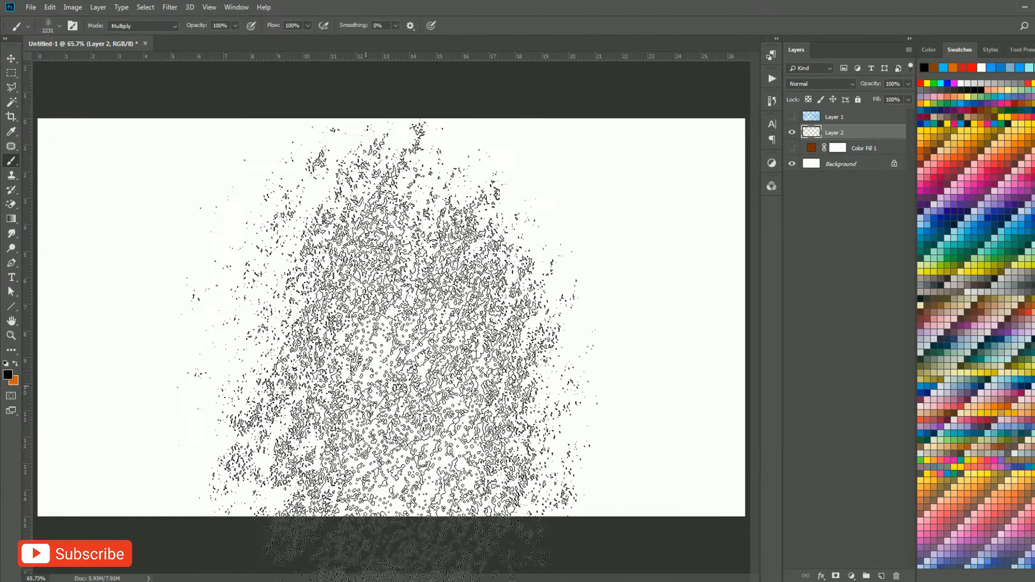
Pick the first of the 32 Moon Brushes, reduce it to about 1470 px and choose a dark grey foreground swatch.
{"action": "right_click", "coordinate": [344, 291]}
{"action": "left_click", "coordinate": [373, 481]}
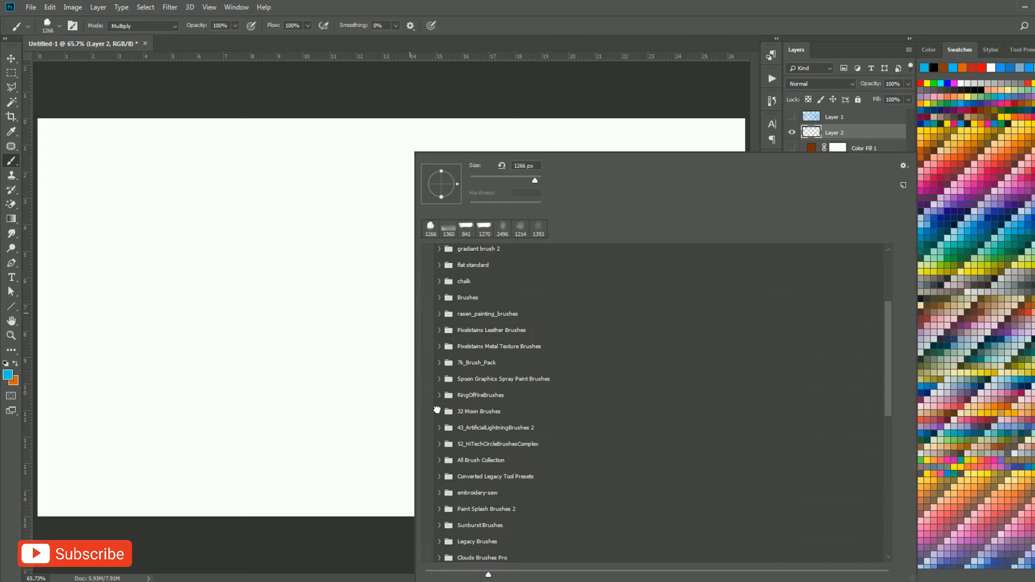
{"action": "left_click", "coordinate": [439, 412]}
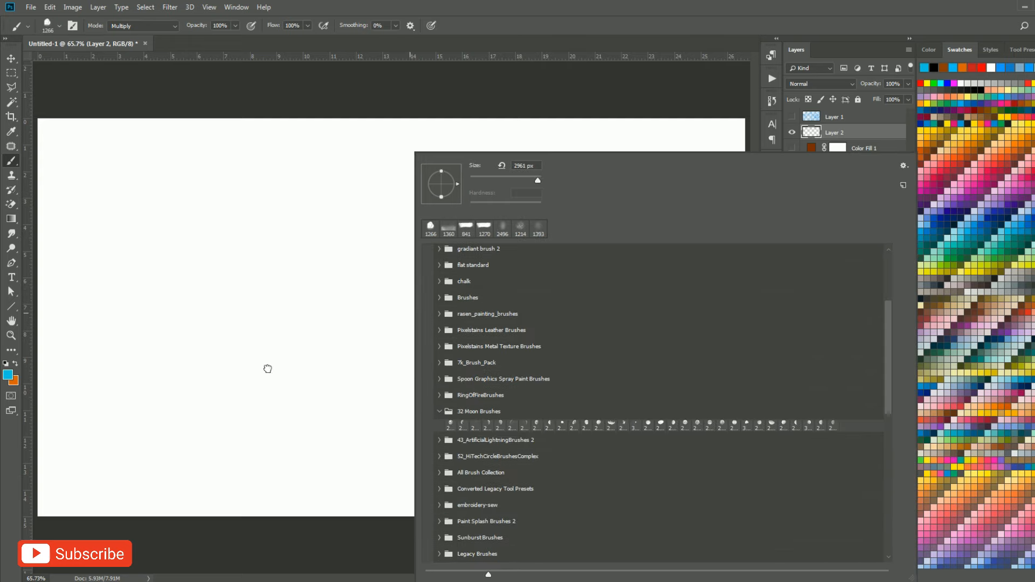
{"action": "left_click_drag", "start_coordinate": [268, 351], "coordinate": [306, 353]}
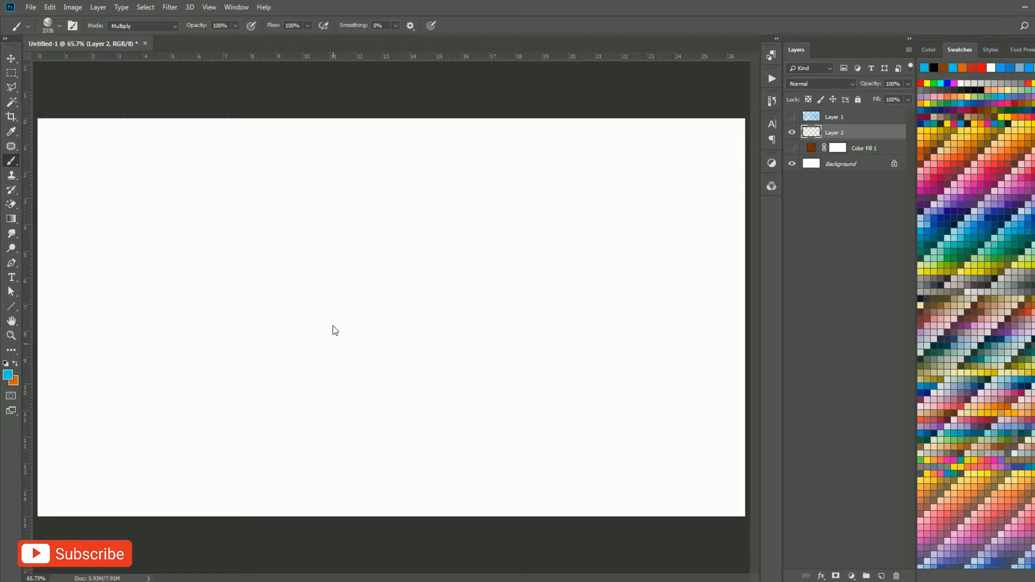
{"action": "left_click_drag", "start_coordinate": [205, 337], "coordinate": [135, 338]}
{"action": "mouse_move", "coordinate": [597, 334]}
{"action": "left_mouse_down"}
{"action": "mouse_move", "coordinate": [381, 330]}
{"action": "mouse_move", "coordinate": [468, 331]}
{"action": "mouse_move", "coordinate": [460, 331]}
{"action": "left_mouse_up"}
{"action": "left_click", "coordinate": [968, 124]}
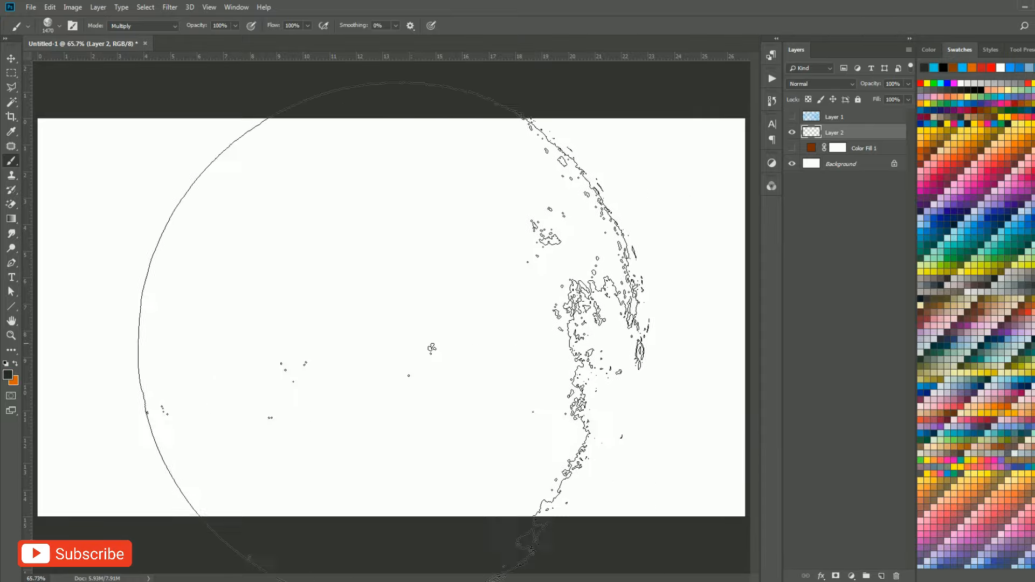
Try stamping the full moon in dark grey on Layer 2 at about 1114 px and undo the stamp.
{"action": "left_click_drag", "start_coordinate": [322, 343], "coordinate": [252, 356]}
{"action": "left_click", "coordinate": [354, 315]}
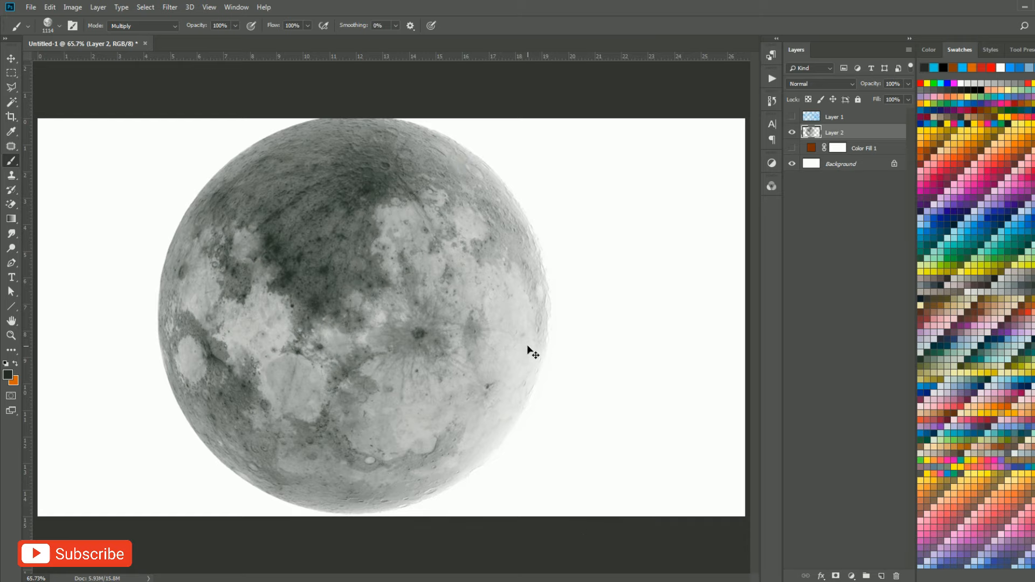
{"action": "key", "text": "ctrl+z"}
Try the second moon brush's half moon on Layer 2 at about 1035 px and undo the stamp.
{"action": "right_click", "coordinate": [337, 296]}
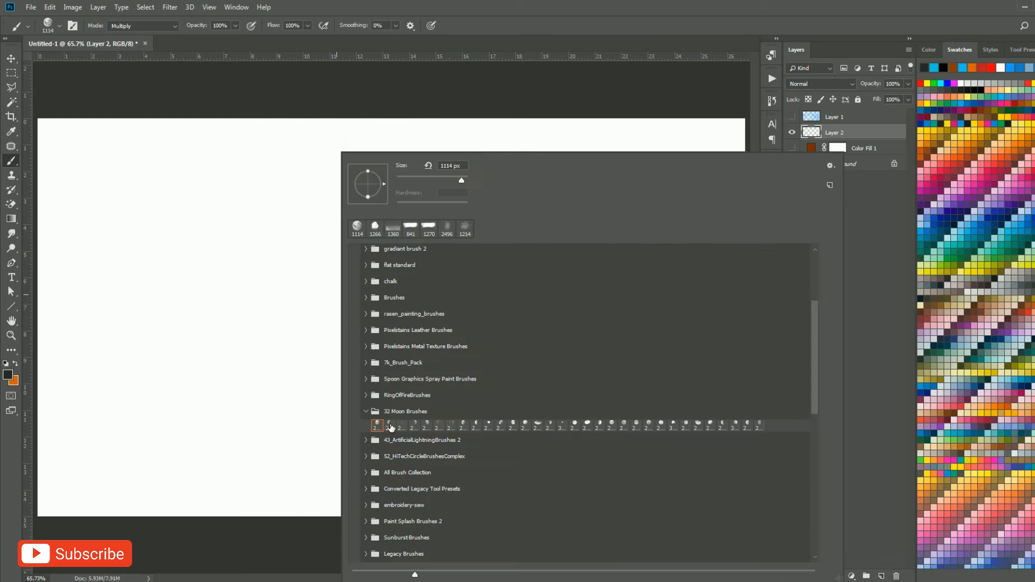
{"action": "left_click", "coordinate": [391, 425]}
{"action": "mouse_move", "coordinate": [254, 318]}
{"action": "left_mouse_down"}
{"action": "mouse_move", "coordinate": [192, 336]}
{"action": "mouse_move", "coordinate": [86, 340]}
{"action": "left_mouse_up"}
{"action": "left_click_drag", "start_coordinate": [518, 336], "coordinate": [316, 342]}
{"action": "left_click", "coordinate": [385, 327]}
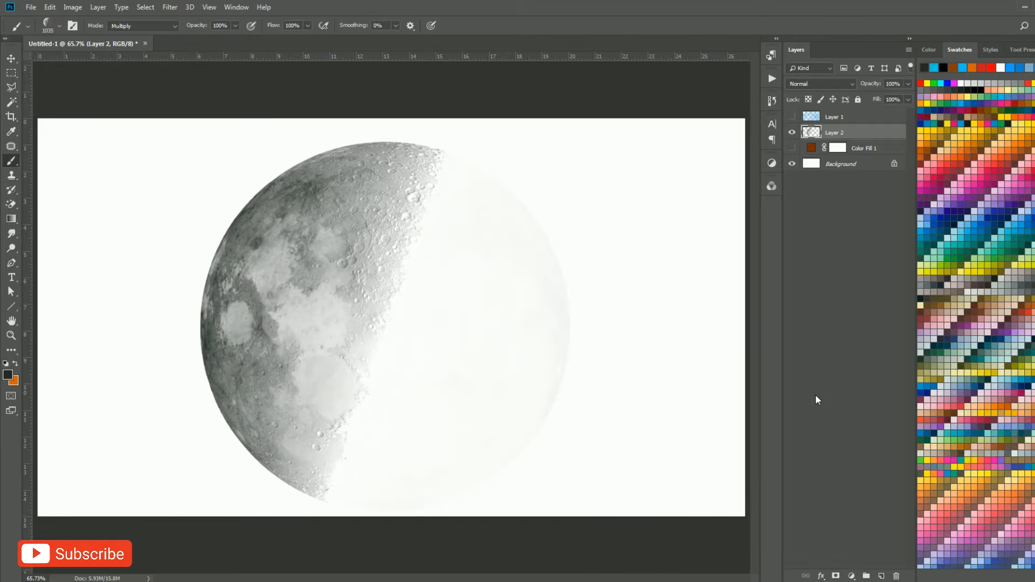
{"action": "key", "text": "ctrl+z"}
Try the third moon brush on Layer 2 at about 767 px and undo the stamp.
{"action": "right_click", "coordinate": [434, 319]}
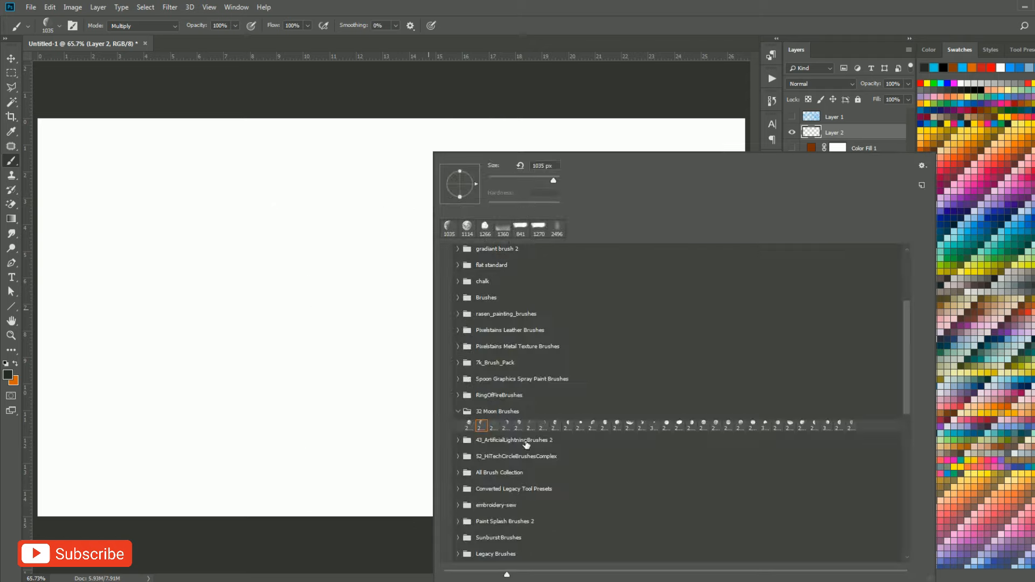
{"action": "left_click", "coordinate": [494, 425]}
{"action": "mouse_move", "coordinate": [260, 321]}
{"action": "left_mouse_down"}
{"action": "mouse_move", "coordinate": [240, 326]}
{"action": "mouse_move", "coordinate": [247, 336]}
{"action": "mouse_move", "coordinate": [144, 351]}
{"action": "mouse_move", "coordinate": [432, 344]}
{"action": "mouse_move", "coordinate": [329, 345]}
{"action": "left_mouse_up"}
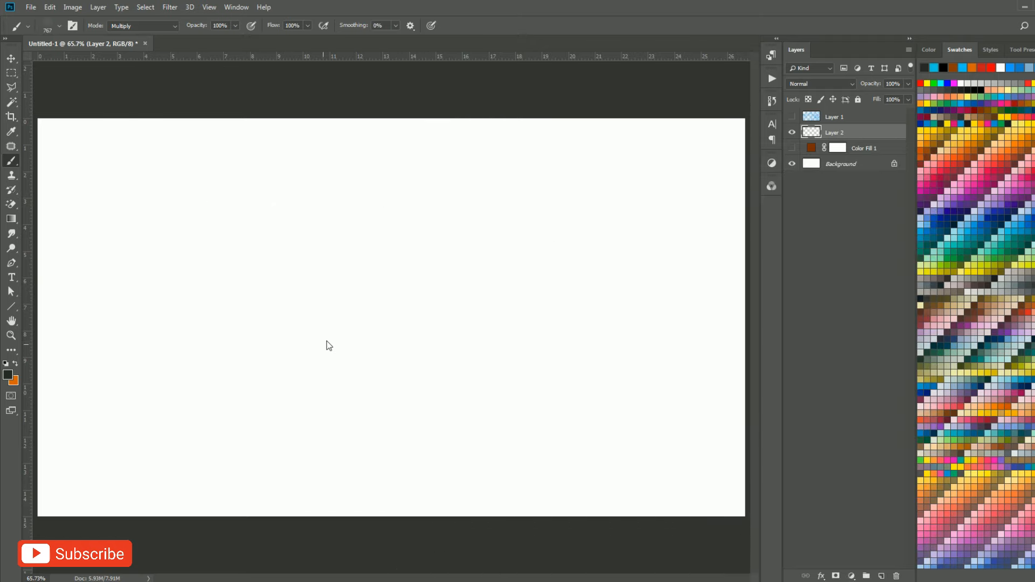
{"action": "left_click", "coordinate": [291, 309]}
{"action": "key", "text": "ctrl+z"}
Try the fifth moon brush on Layer 2 at about 881 px and undo the stamp.
{"action": "right_click", "coordinate": [359, 315]}
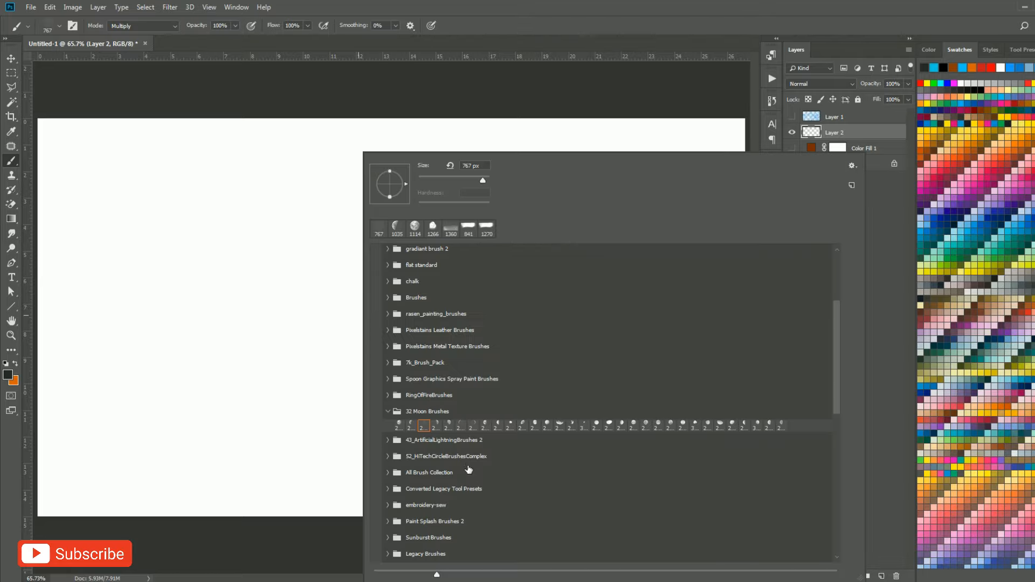
{"action": "left_click", "coordinate": [449, 425]}
{"action": "left_click_drag", "start_coordinate": [240, 318], "coordinate": [67, 325]}
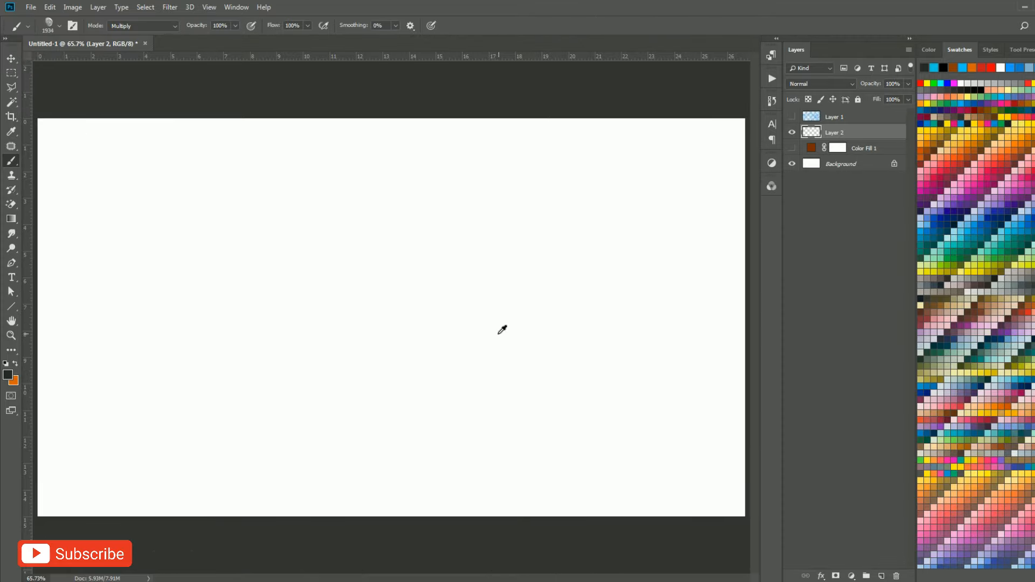
{"action": "left_click_drag", "start_coordinate": [494, 335], "coordinate": [387, 339]}
{"action": "mouse_move", "coordinate": [531, 339]}
{"action": "left_mouse_down"}
{"action": "mouse_move", "coordinate": [437, 348]}
{"action": "mouse_move", "coordinate": [455, 340]}
{"action": "left_mouse_up"}
{"action": "left_click", "coordinate": [388, 300]}
{"action": "key", "text": "ctrl+z"}
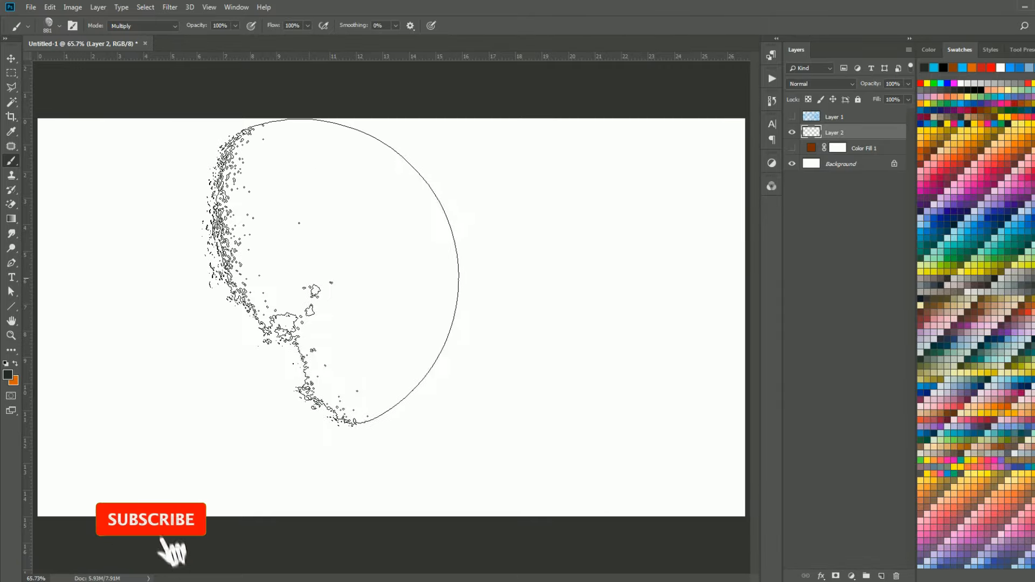
Try a half moon brush near the end of the 32 Moon Brushes set on Layer 2 at about 872 px and undo the stamp.
{"action": "right_click", "coordinate": [306, 271]}
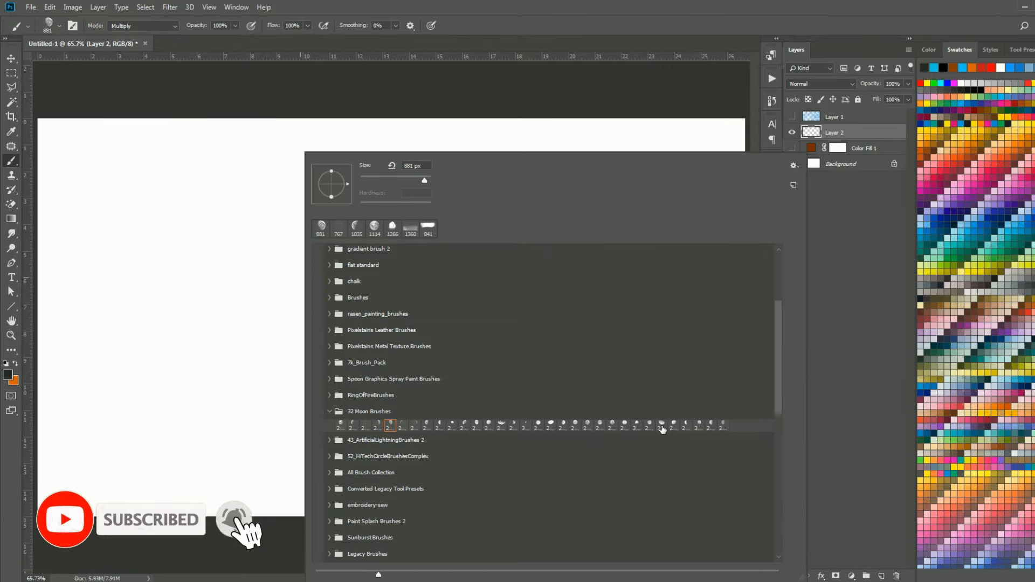
{"action": "left_click", "coordinate": [686, 426]}
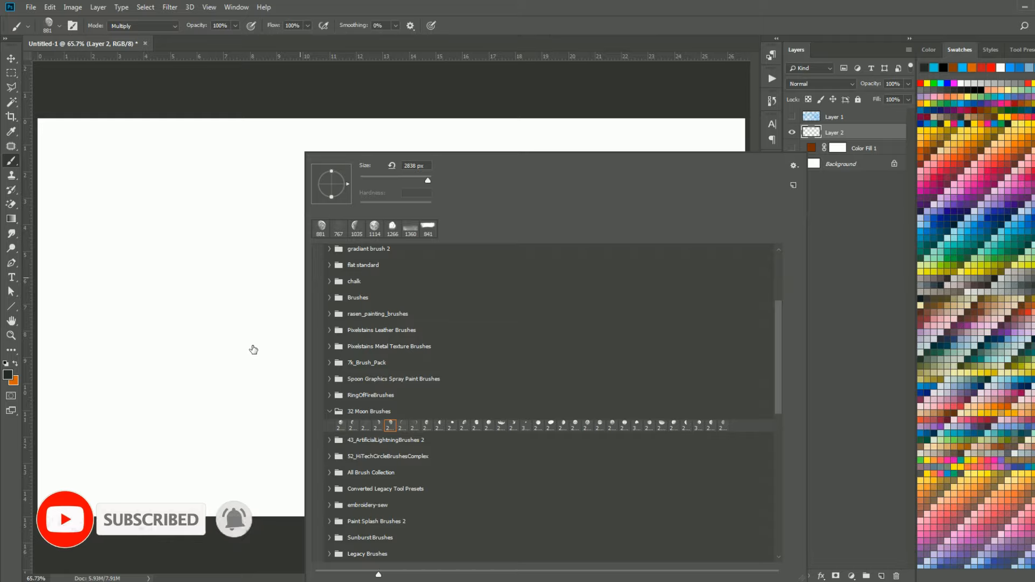
{"action": "mouse_move", "coordinate": [254, 345]}
{"action": "left_mouse_down"}
{"action": "mouse_move", "coordinate": [90, 347]}
{"action": "mouse_move", "coordinate": [334, 337]}
{"action": "mouse_move", "coordinate": [285, 325]}
{"action": "left_mouse_up"}
{"action": "left_click", "coordinate": [332, 338]}
{"action": "left_click", "coordinate": [284, 324]}
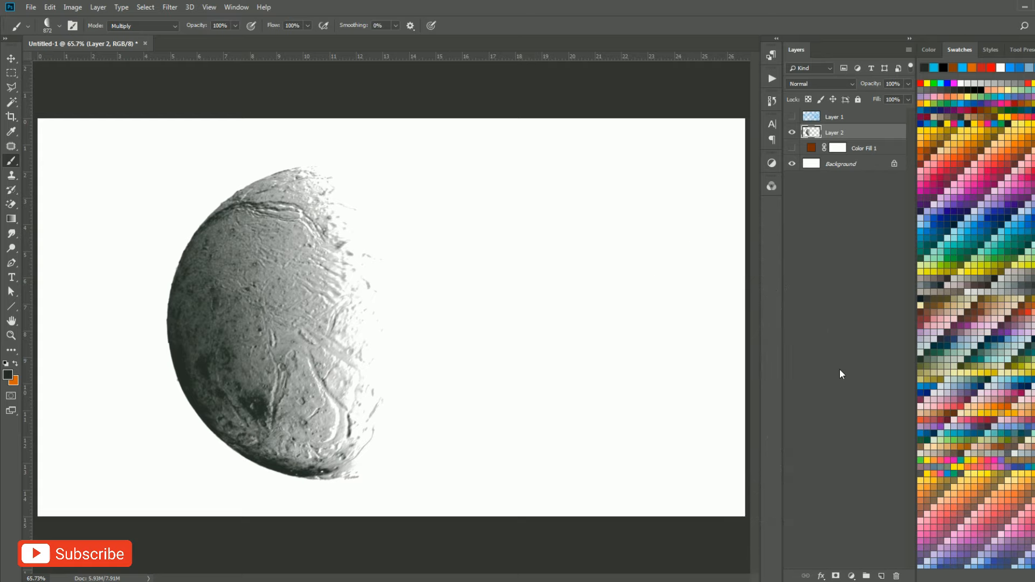
{"action": "key", "text": "ctrl+z"}
Choose a ring brush from the 52_HiTechCircleBrushesComplex set and reduce it to about 1228 px.
{"action": "right_click", "coordinate": [481, 291]}
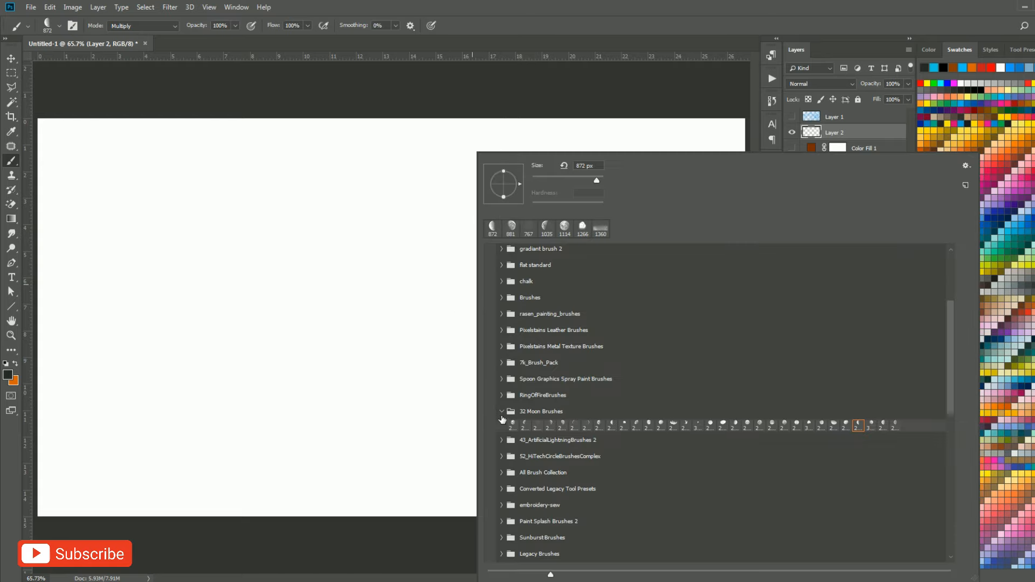
{"action": "left_click", "coordinate": [502, 411]}
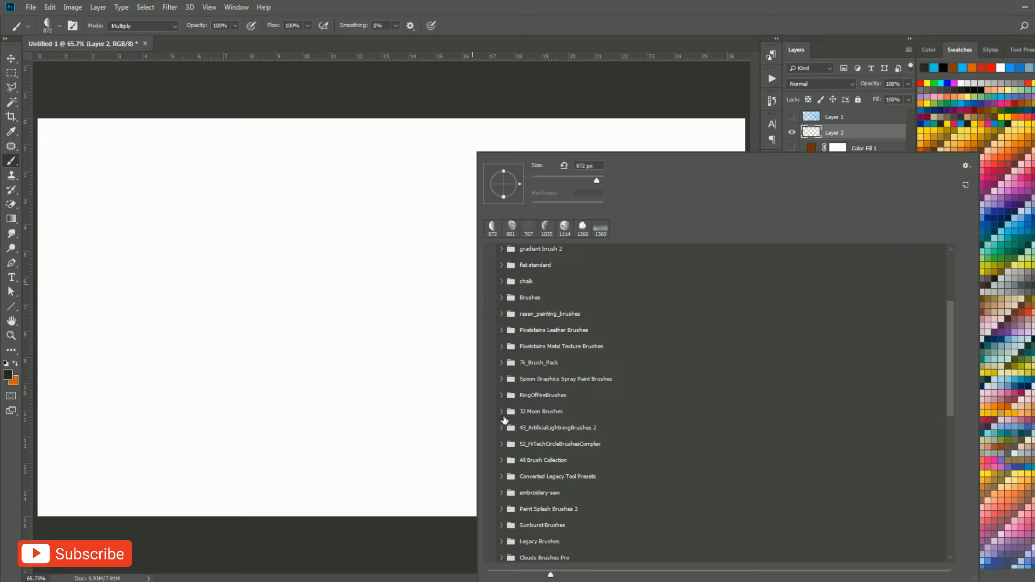
{"action": "left_click", "coordinate": [501, 445]}
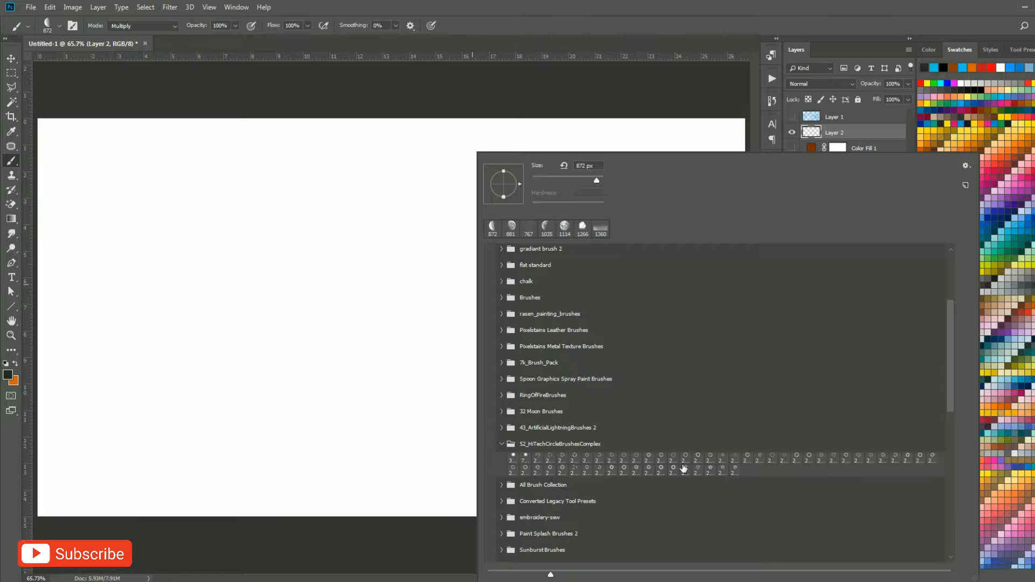
{"action": "left_click", "coordinate": [797, 458]}
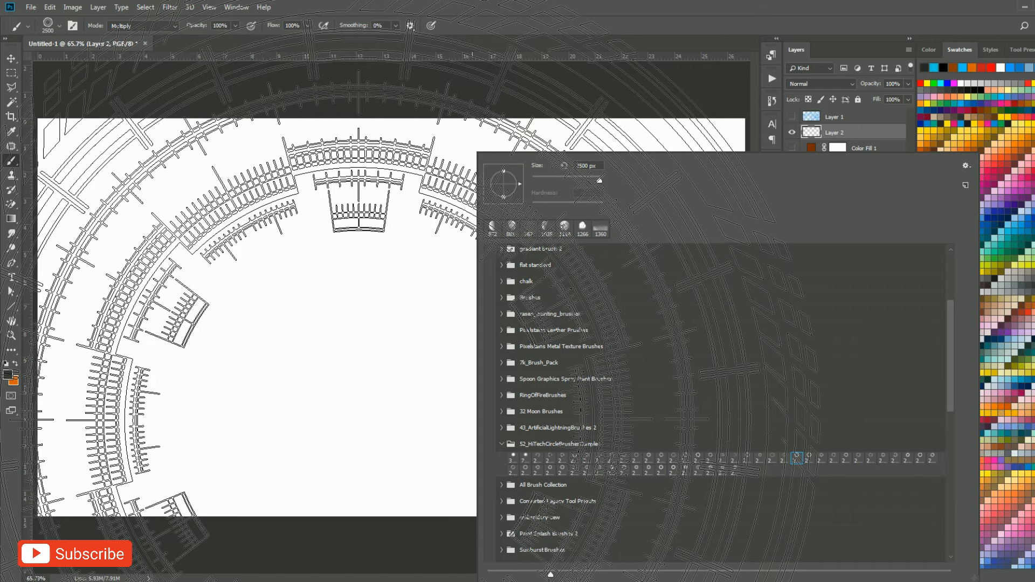
{"action": "left_click_drag", "start_coordinate": [378, 368], "coordinate": [162, 368]}
{"action": "left_click_drag", "start_coordinate": [329, 344], "coordinate": [308, 348]}
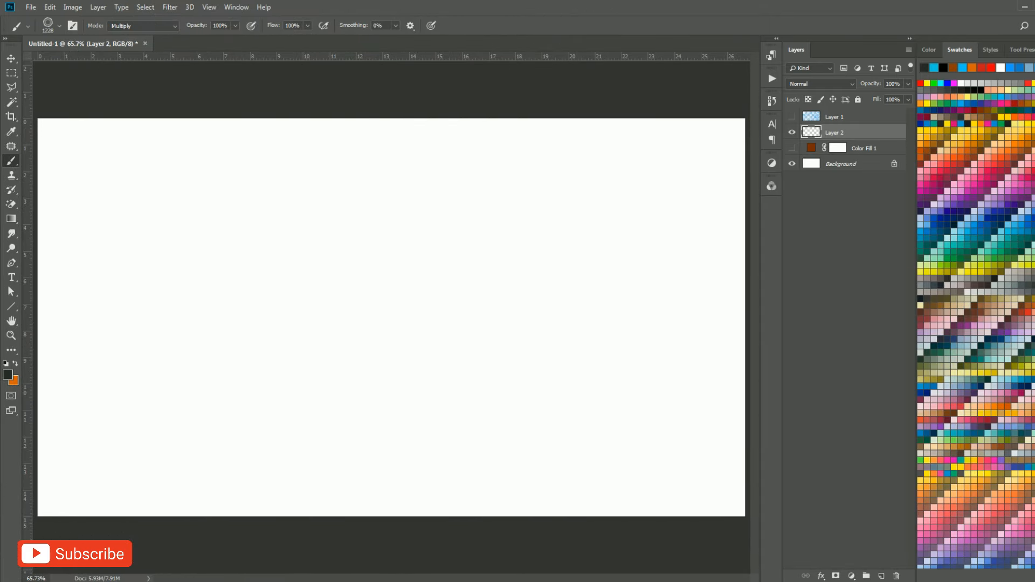
Set the foreground colour to orange, then try stamping the ring brush on Layer 2 and undo the stamp.
{"action": "left_click", "coordinate": [1017, 117]}
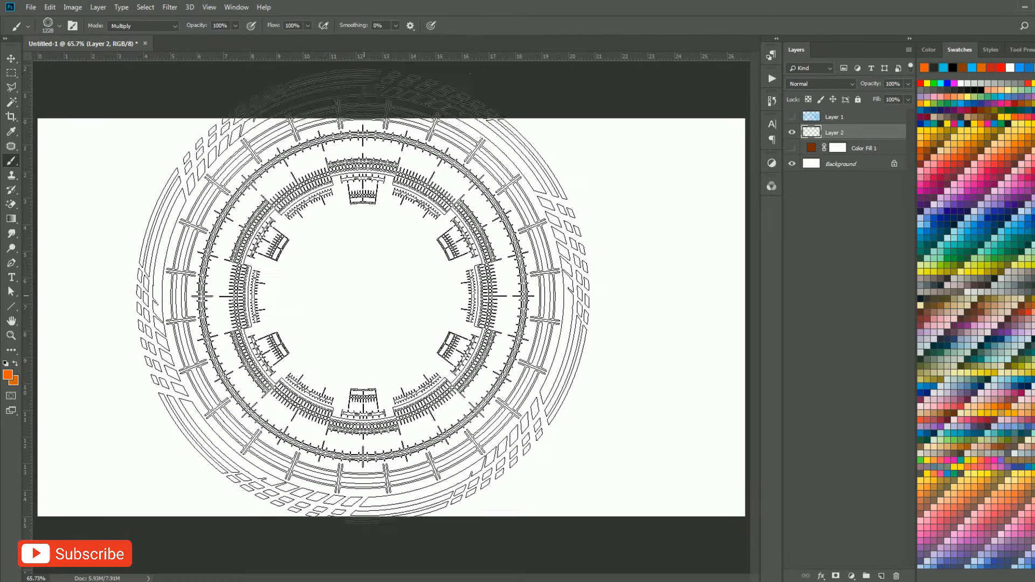
{"action": "left_click", "coordinate": [321, 316]}
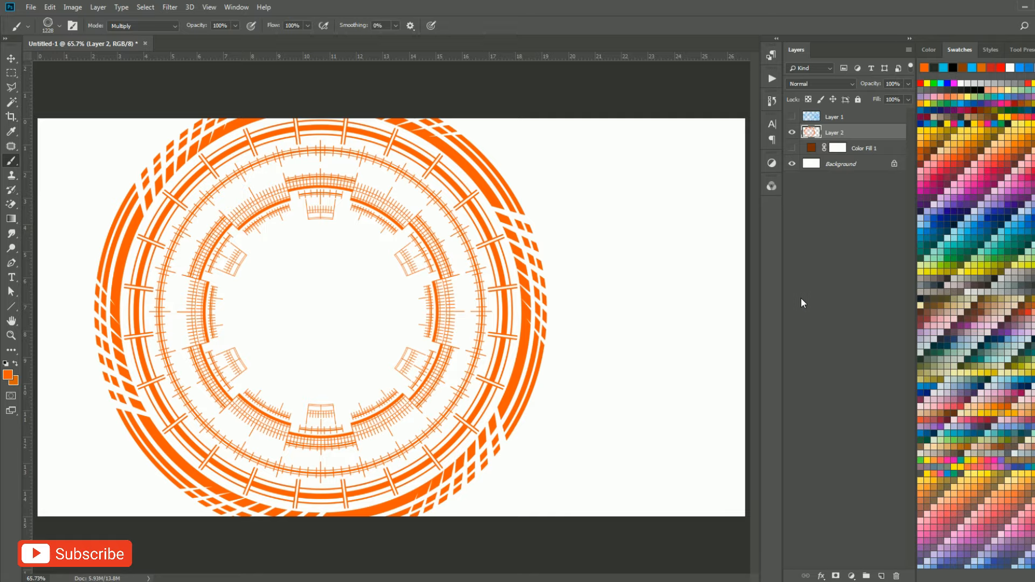
{"action": "key", "text": "ctrl+z"}
Try the same ring brush at about 388 px near the canvas's lower-left corner and undo the stamp.
{"action": "left_click_drag", "start_coordinate": [380, 301], "coordinate": [228, 331]}
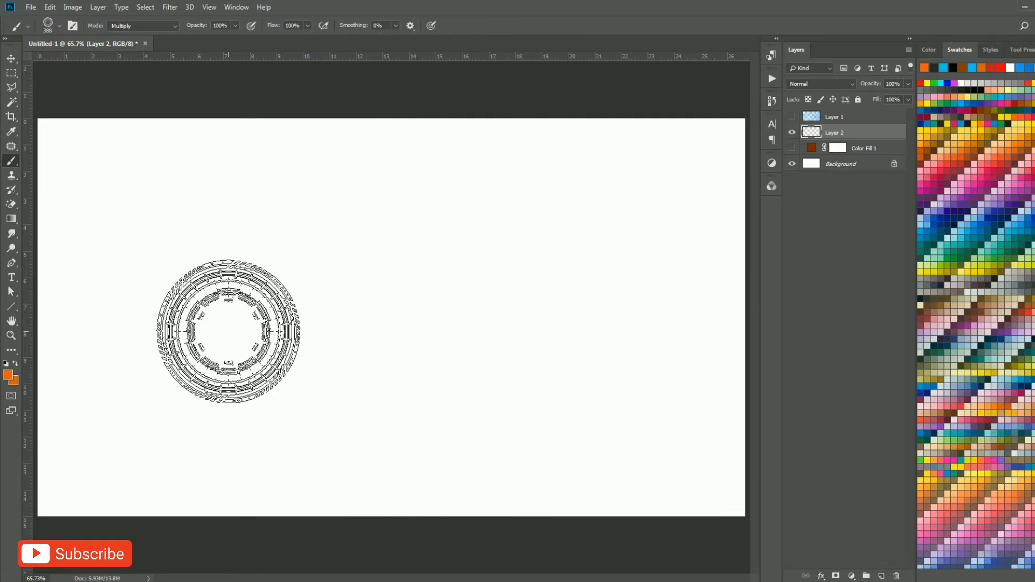
{"action": "right_click", "coordinate": [228, 331]}
{"action": "left_click", "coordinate": [105, 417]}
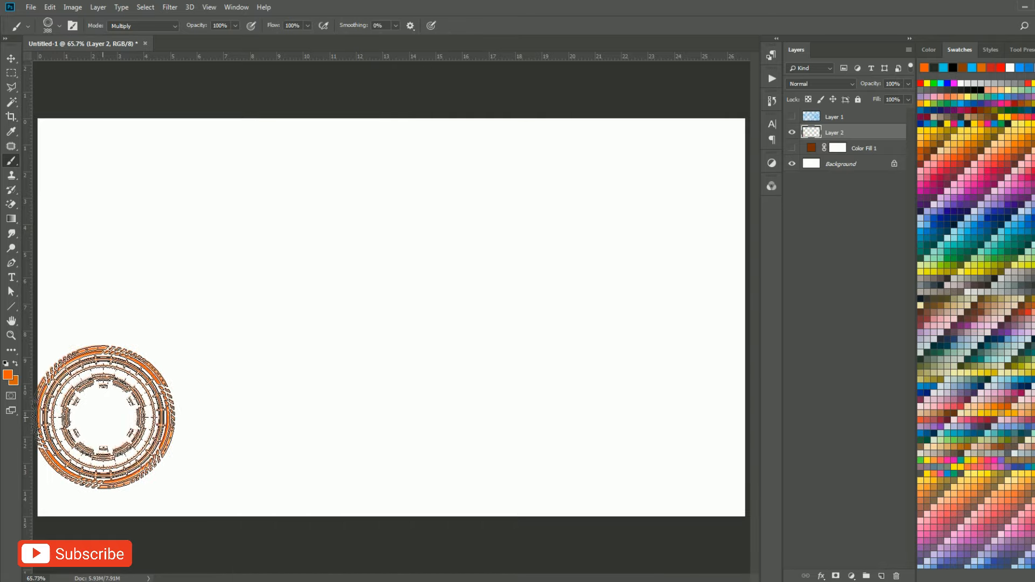
{"action": "key", "text": "ctrl+z"}
Try another hi-tech circle brush in orange on Layer 2 at about 1362 px and undo the stamp.
{"action": "right_click", "coordinate": [254, 327]}
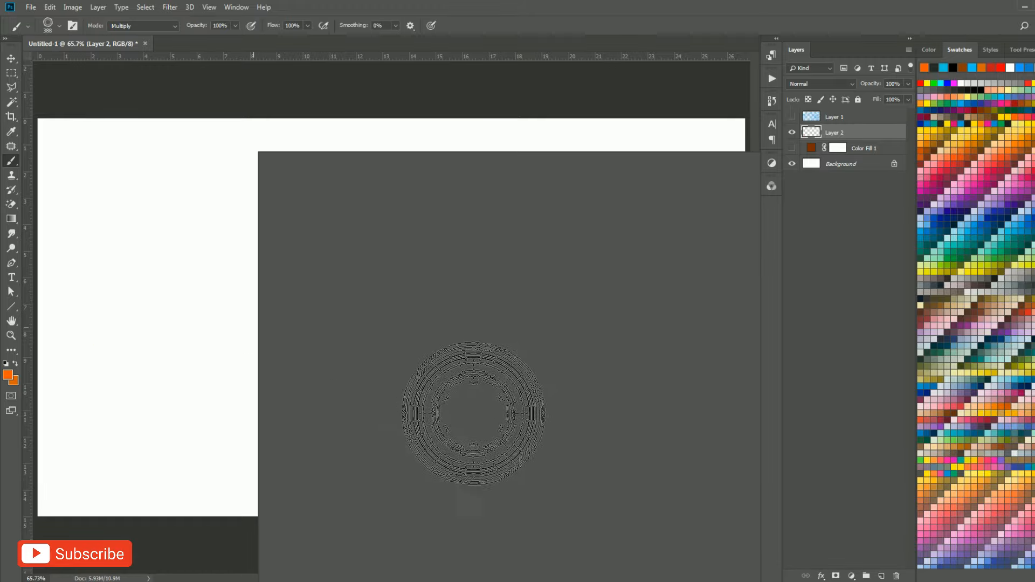
{"action": "left_click", "coordinate": [480, 459]}
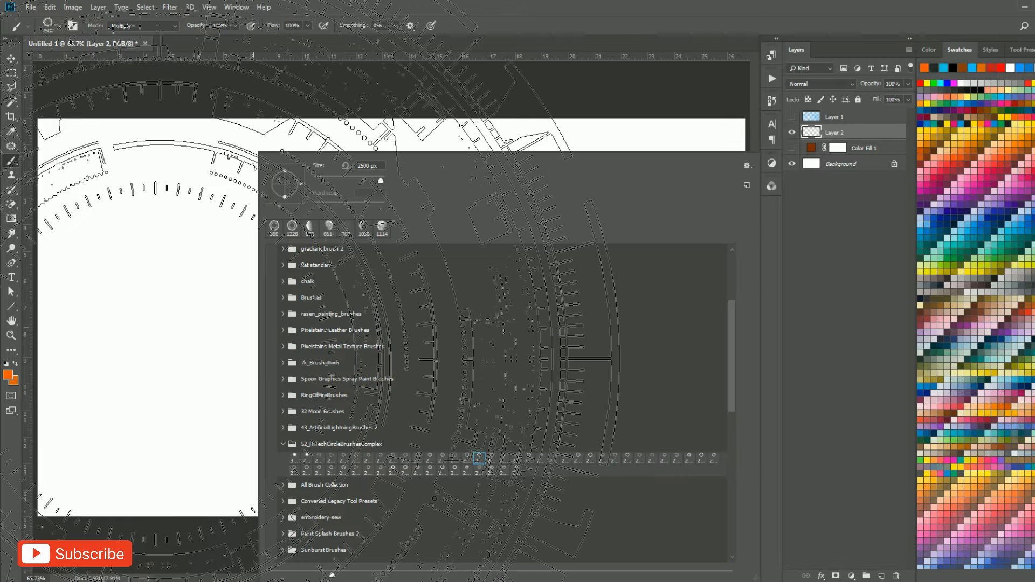
{"action": "left_click_drag", "start_coordinate": [162, 365], "coordinate": [22, 370]}
{"action": "left_click_drag", "start_coordinate": [397, 353], "coordinate": [358, 355]}
{"action": "left_click", "coordinate": [359, 355]}
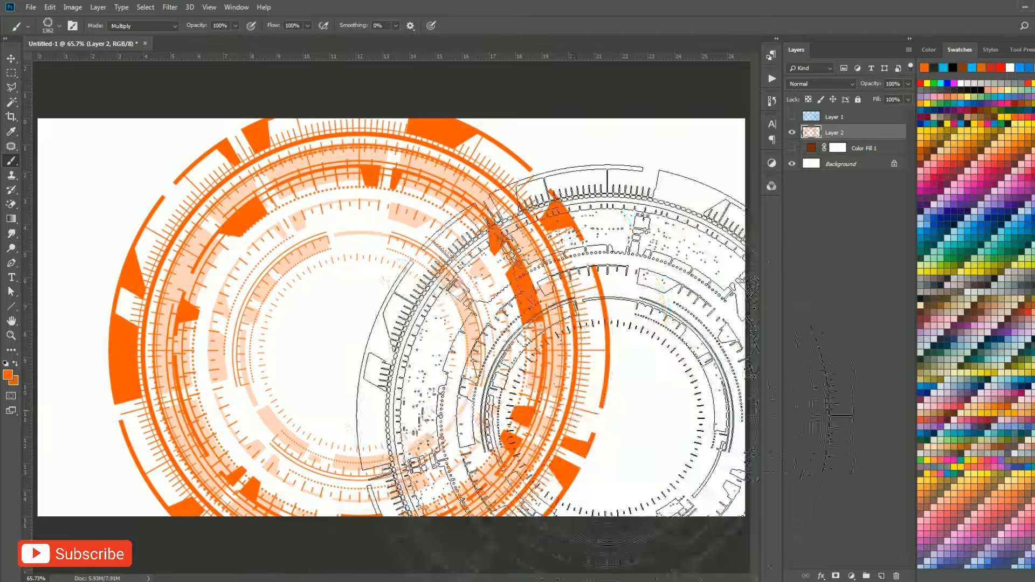
{"action": "key", "text": "ctrl+z"}
Preview several other circle brushes from the 52_HiTechCircleBrushesComplex set over the canvas.
{"action": "right_click", "coordinate": [284, 325]}
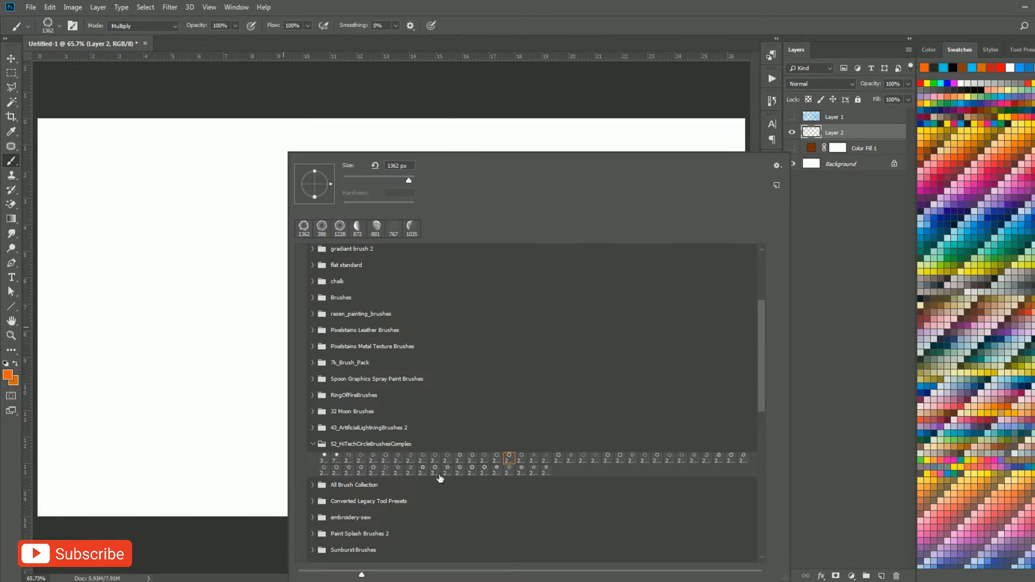
{"action": "left_click", "coordinate": [349, 456]}
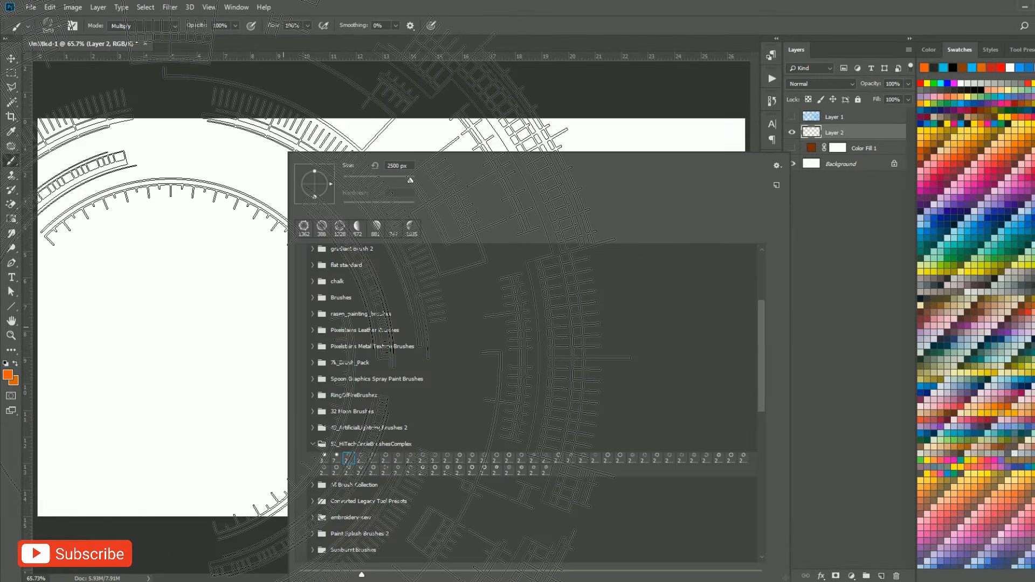
{"action": "left_click", "coordinate": [398, 458]}
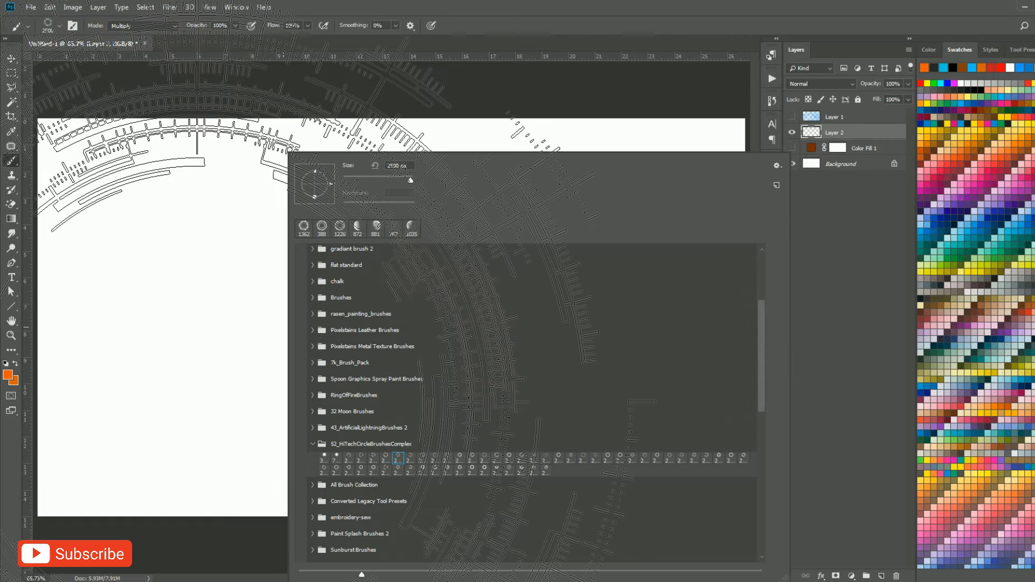
{"action": "left_click", "coordinate": [694, 458]}
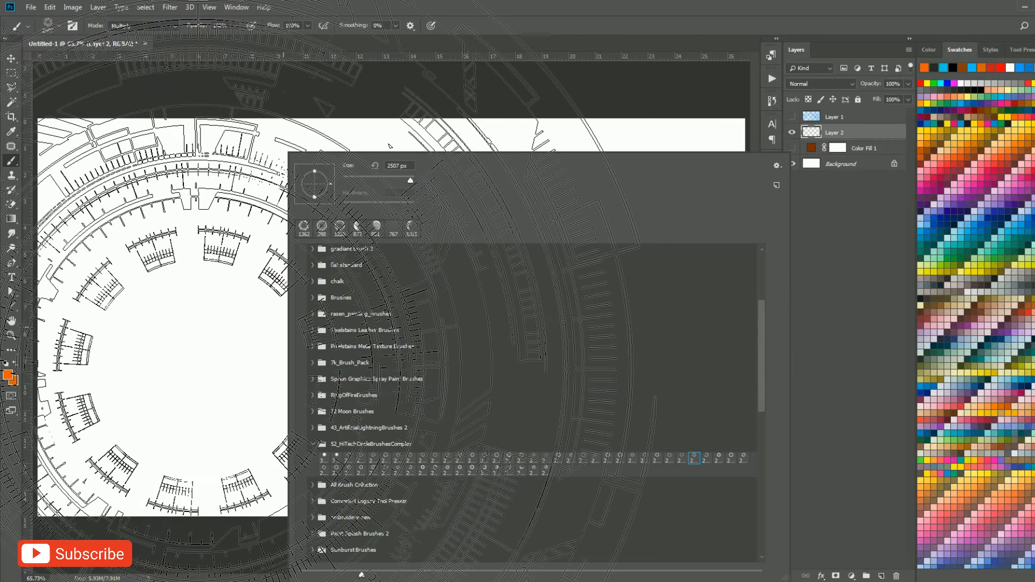
{"action": "left_click", "coordinate": [731, 458]}
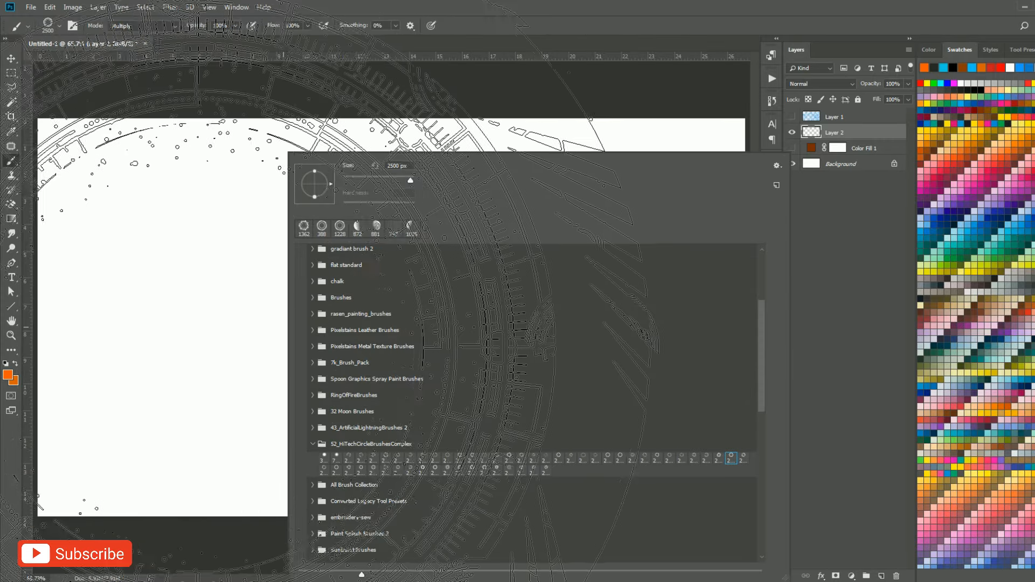
{"action": "left_click", "coordinate": [744, 458]}
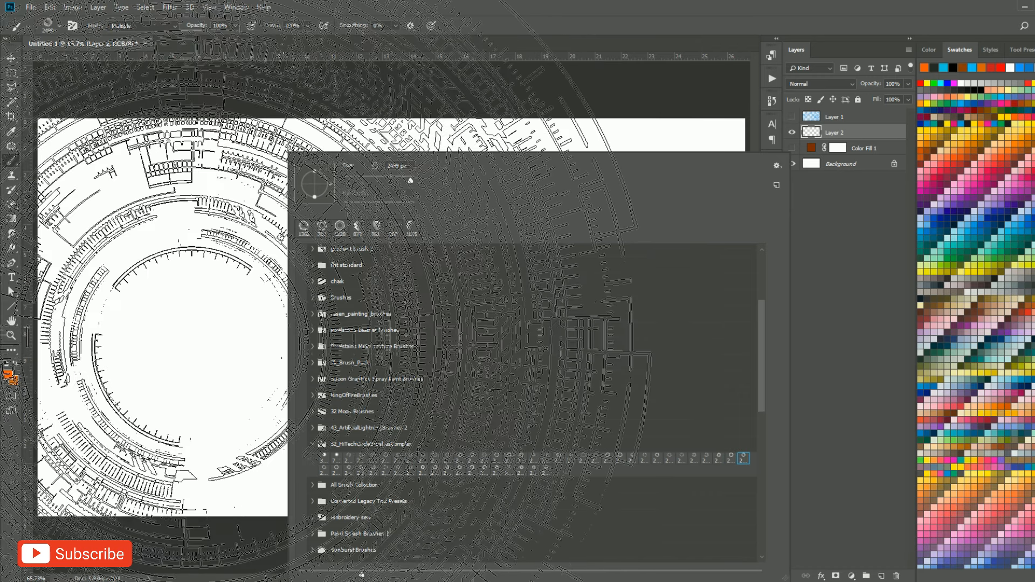
{"action": "left_click", "coordinate": [398, 458]}
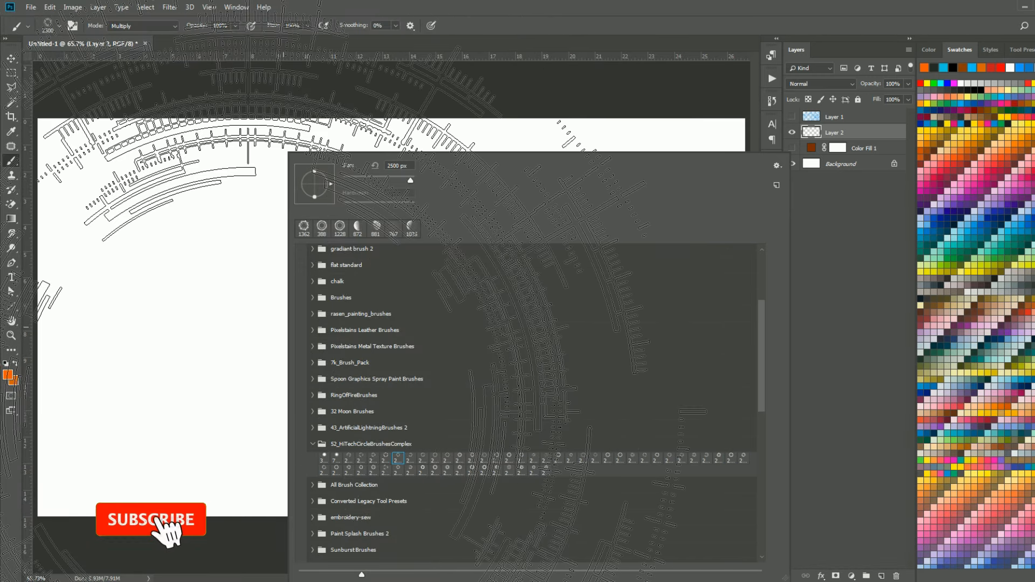
{"action": "left_click", "coordinate": [509, 458]}
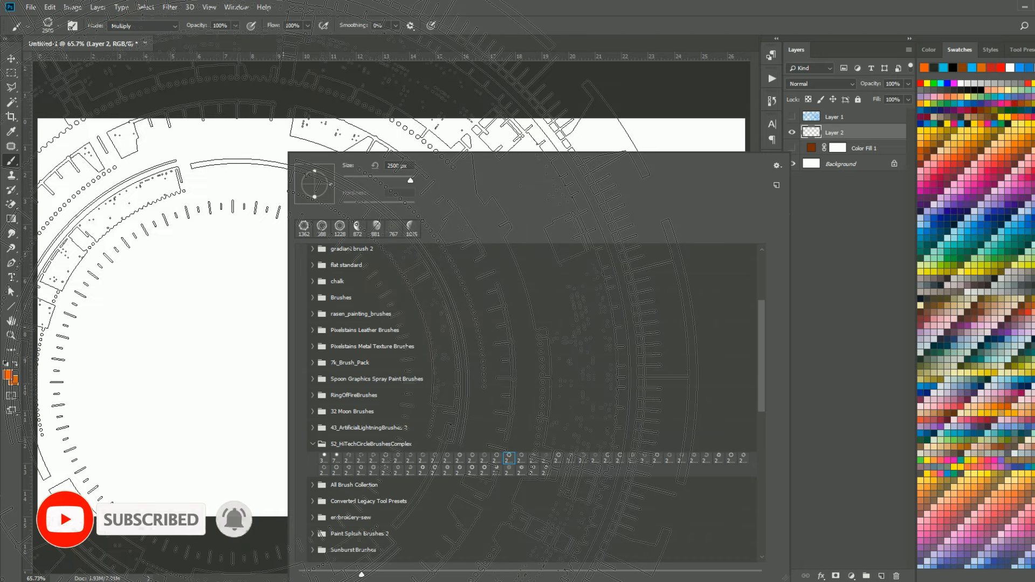
Look through the brushes in the All Brush Collection set, then collapse the set.
{"action": "left_click", "coordinate": [313, 444]}
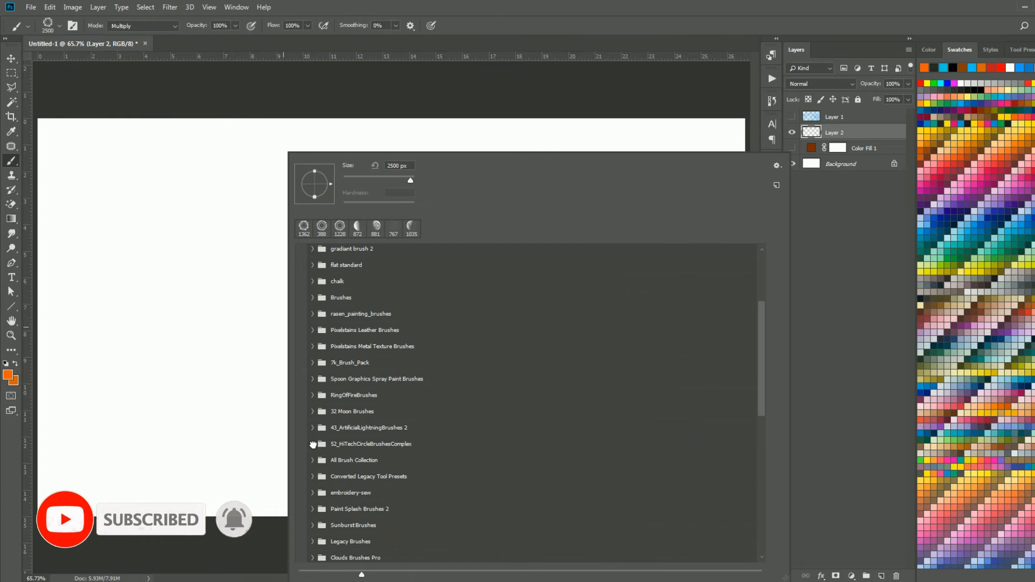
{"action": "left_click", "coordinate": [314, 461]}
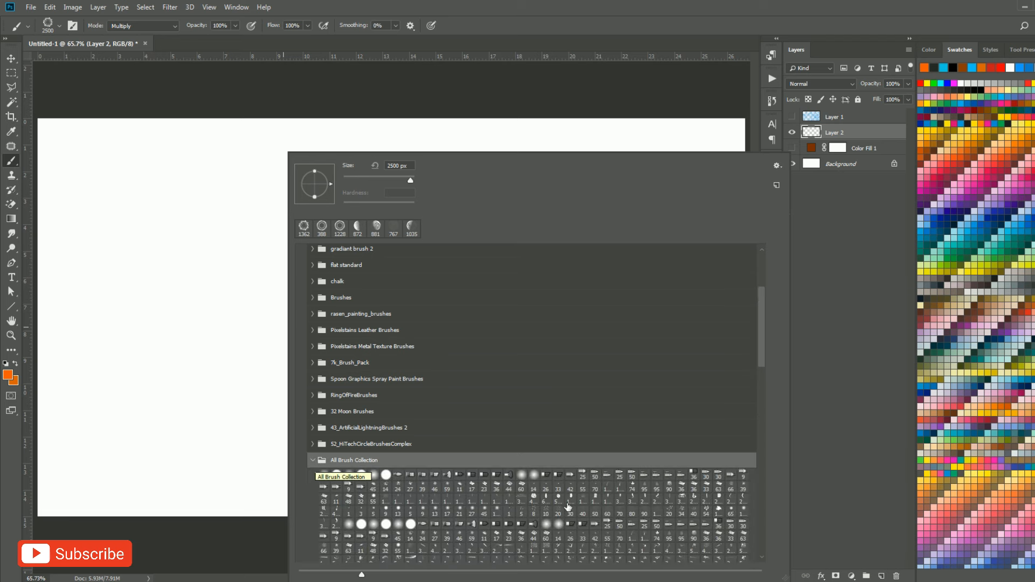
{"action": "left_click_drag", "start_coordinate": [762, 360], "coordinate": [769, 449]}
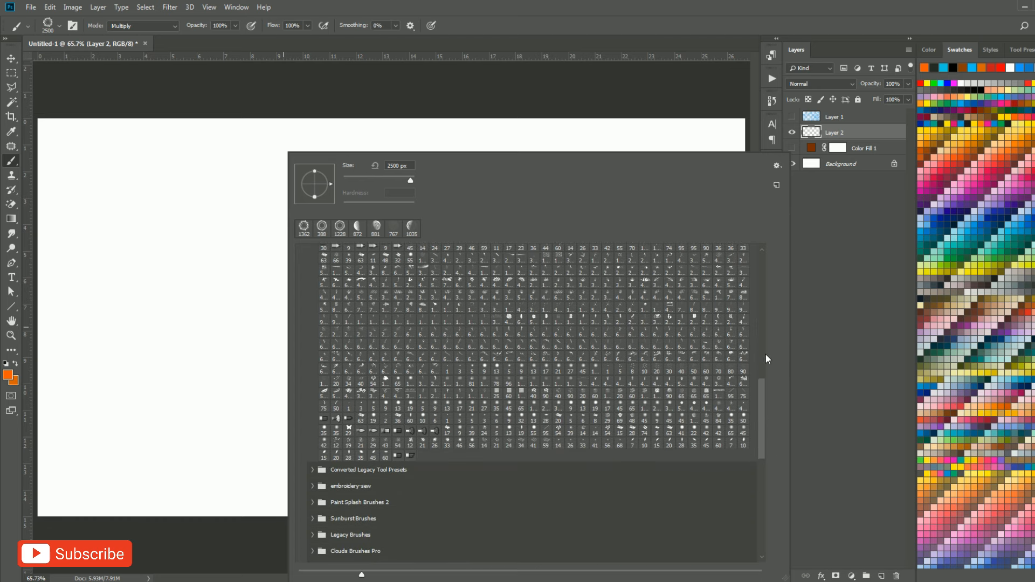
{"action": "scroll", "coordinate": [744, 324], "scroll_direction": "up", "scroll_amount": 6}
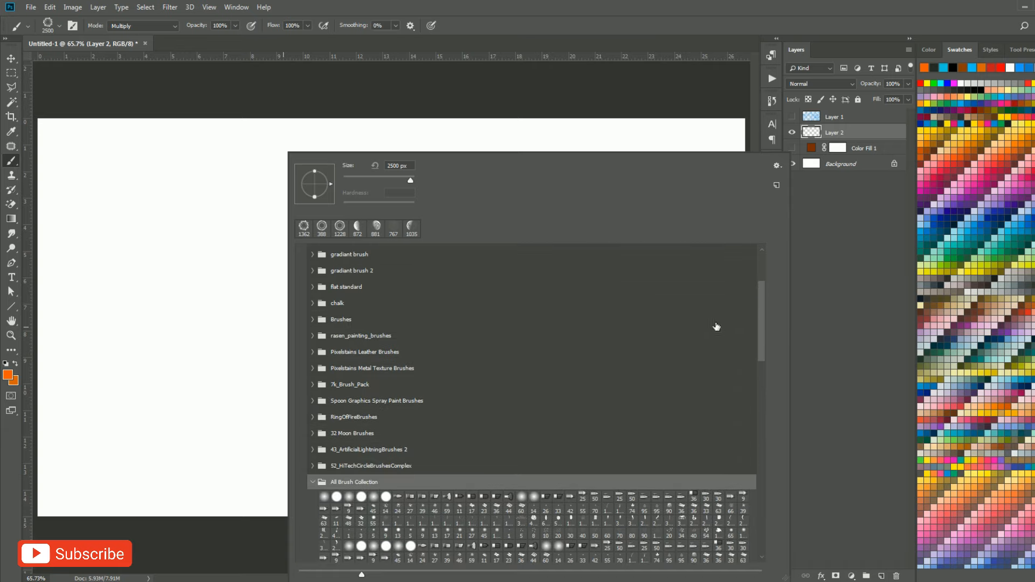
{"action": "left_click", "coordinate": [313, 482]}
Examine the subfolders of the Converted Legacy Tool Presets and Legacy Brushes sets, collapsing each again.
{"action": "left_click_drag", "start_coordinate": [759, 328], "coordinate": [763, 390]}
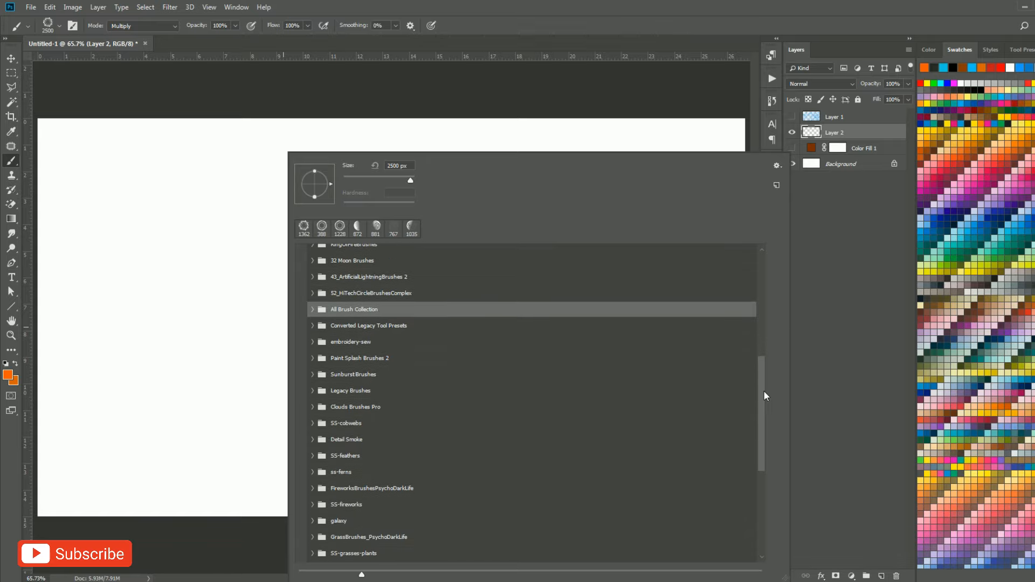
{"action": "left_click", "coordinate": [312, 324]}
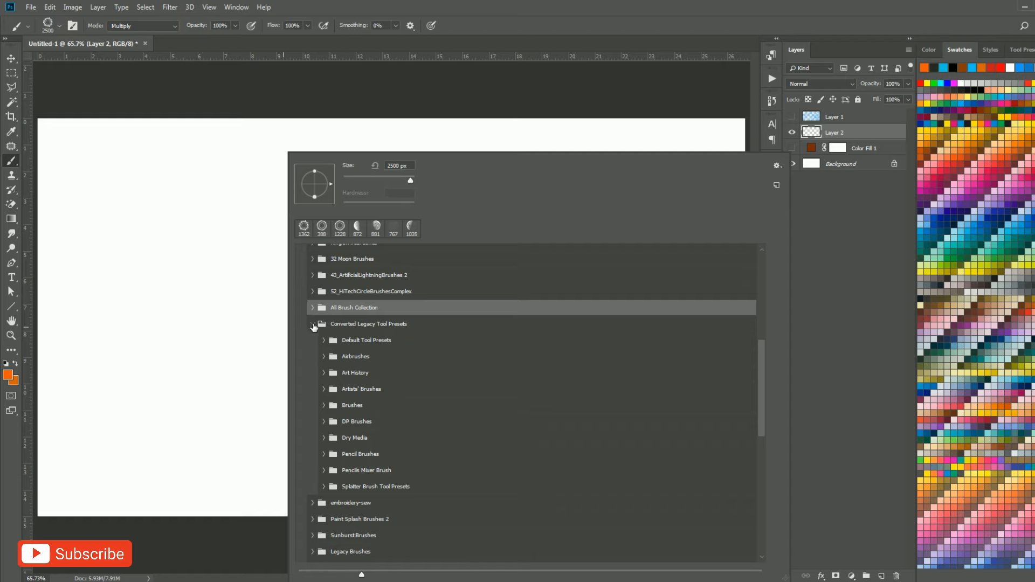
{"action": "left_click", "coordinate": [313, 324]}
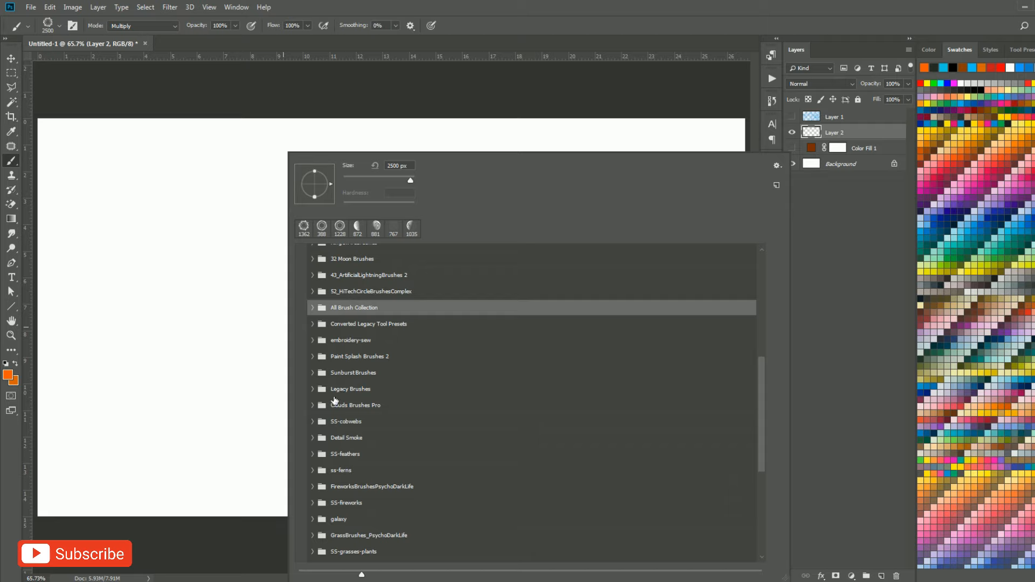
{"action": "left_click", "coordinate": [313, 390]}
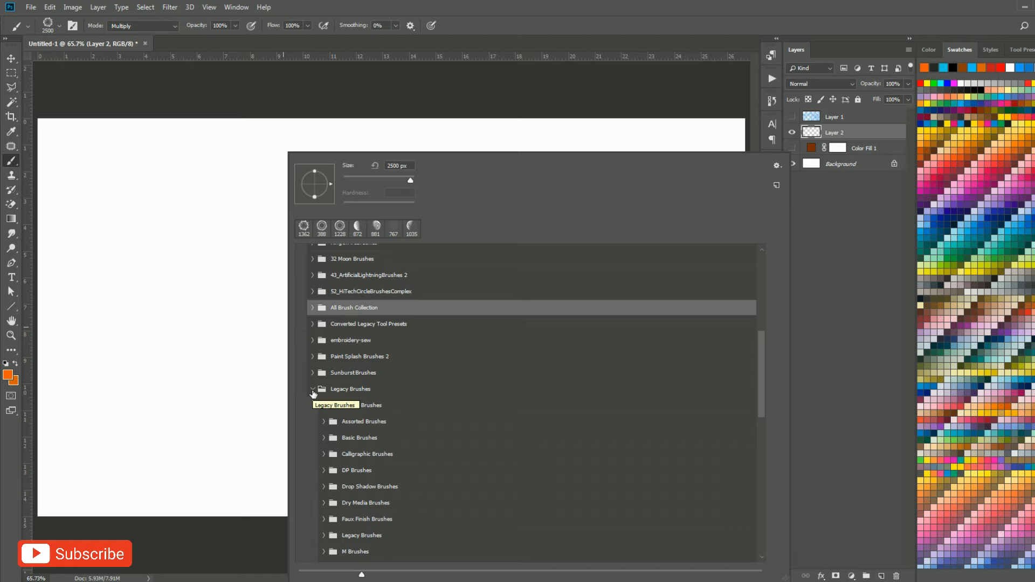
{"action": "left_click", "coordinate": [312, 390]}
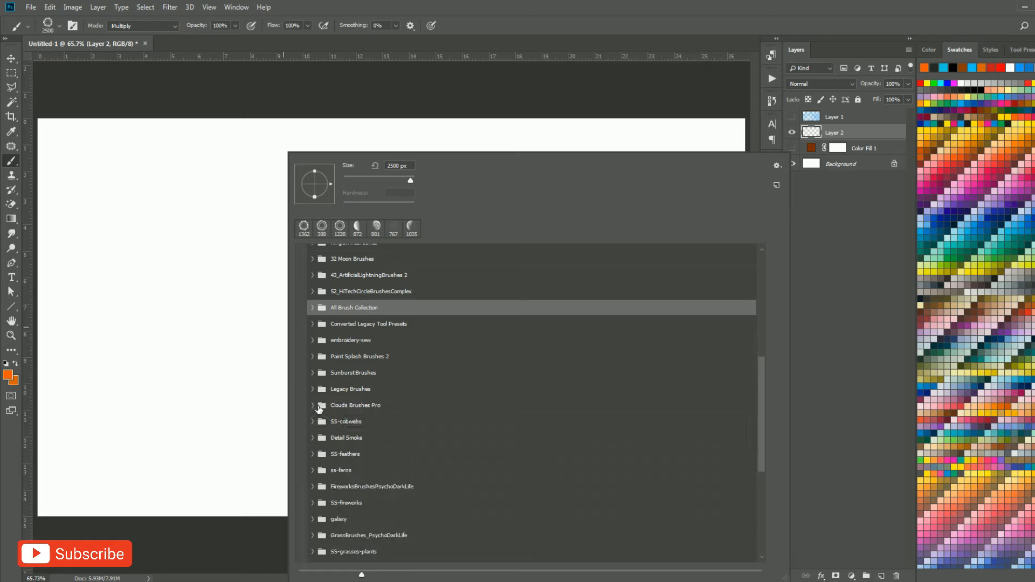
Choose the fifth brush in the Clouds Brushes Pro set and resize it to about 934 px.
{"action": "left_click", "coordinate": [320, 409]}
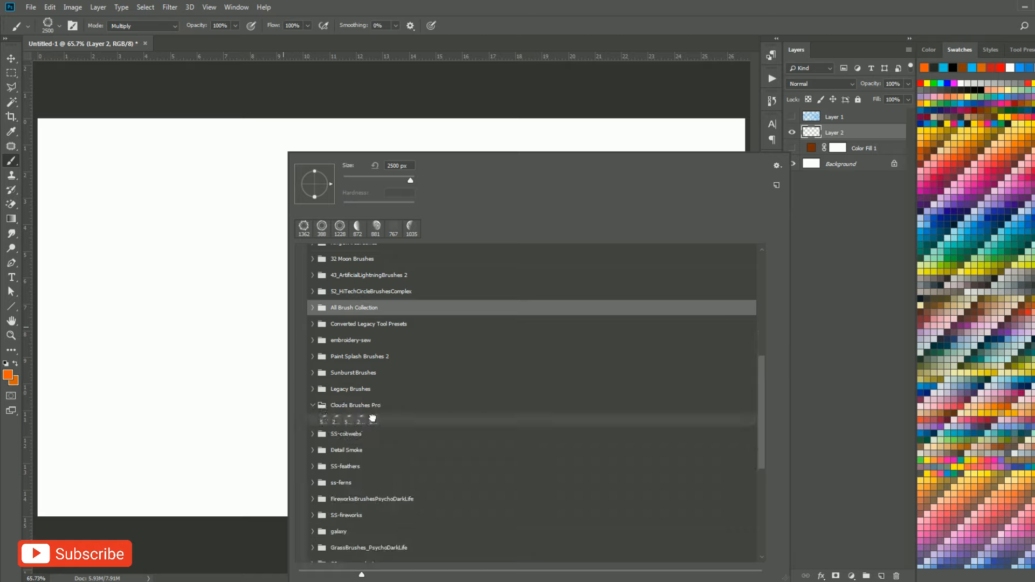
{"action": "left_click", "coordinate": [372, 419]}
{"action": "mouse_move", "coordinate": [164, 329]}
{"action": "left_mouse_down"}
{"action": "mouse_move", "coordinate": [228, 335]}
{"action": "mouse_move", "coordinate": [256, 350]}
{"action": "left_mouse_up"}
Open the fill colour of the Color Fill 1 layer for editing.
{"action": "double_click", "coordinate": [811, 147]}
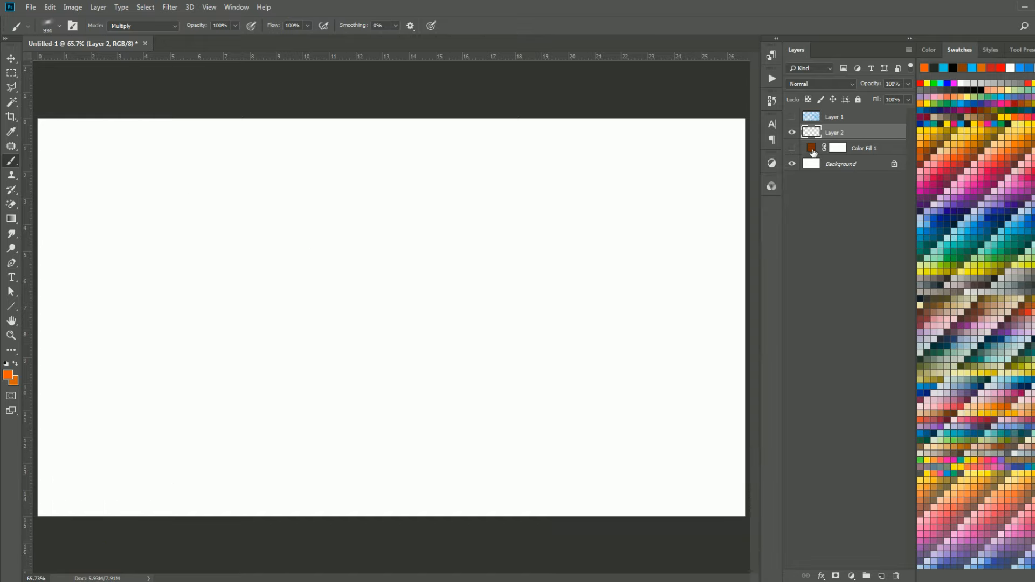